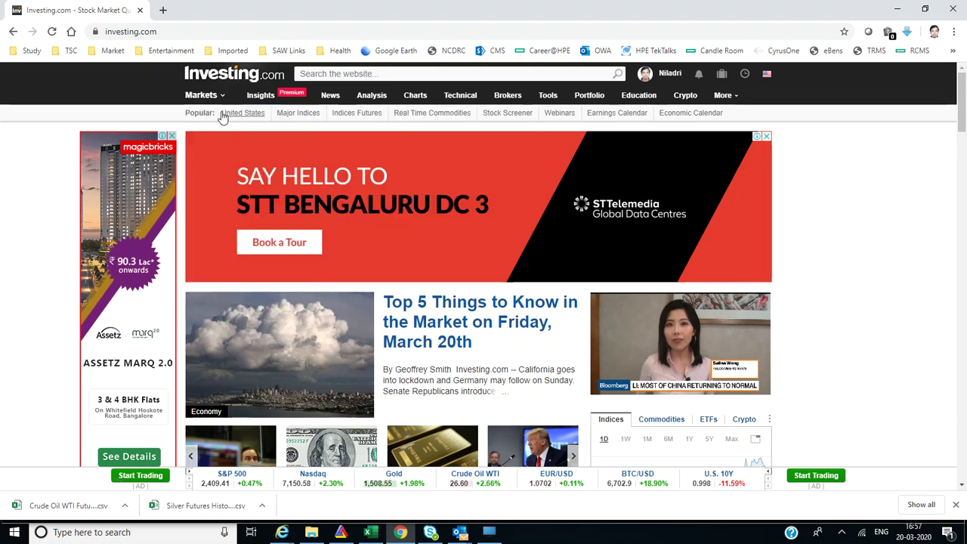
Step: Open the Energy commodities futures page and go to the MCX Crude Oil WTI contract in the MCX Futures Market Quotes
{"action": "mouse_move", "coordinate": [214, 101]}
{"action": "mouse_move", "coordinate": [229, 174]}
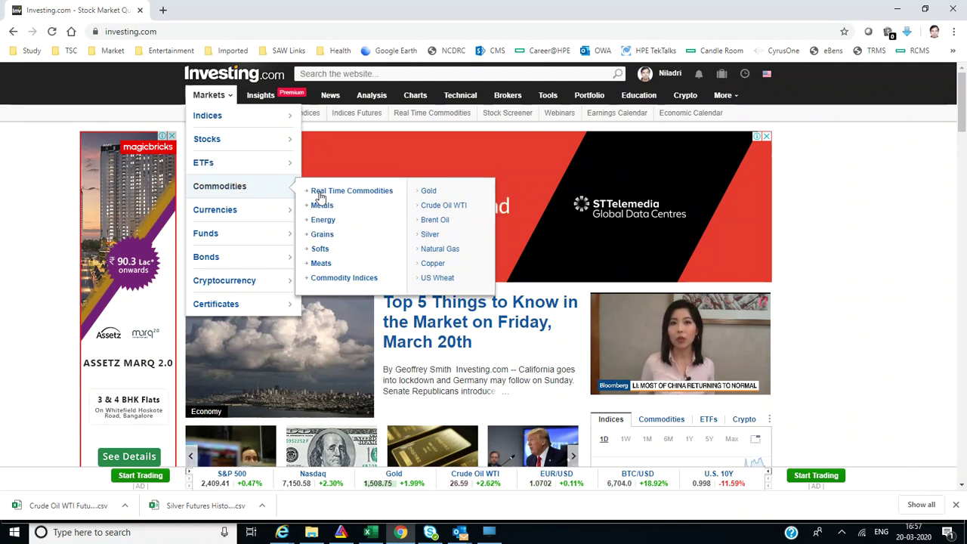
{"action": "left_click", "coordinate": [329, 225]}
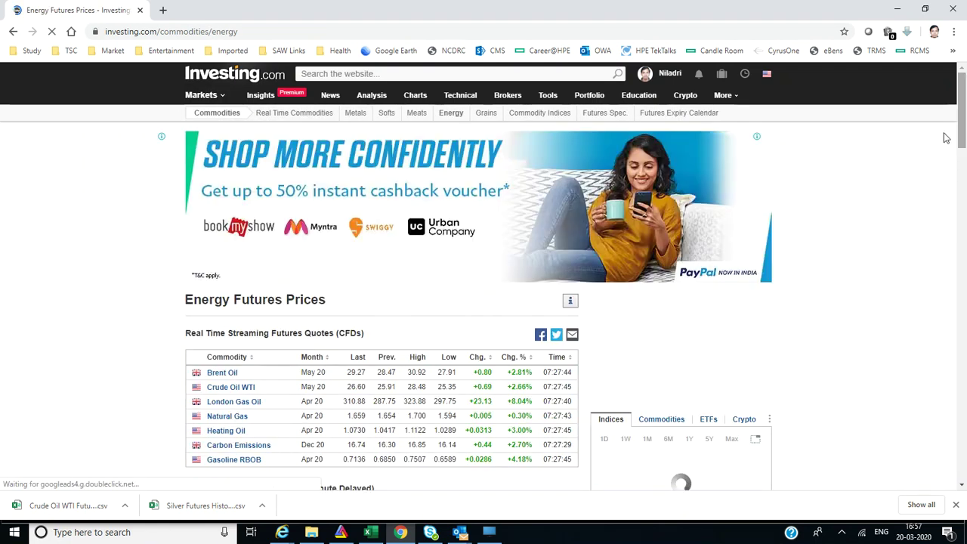
{"action": "left_click_drag", "start_coordinate": [963, 111], "coordinate": [964, 206]}
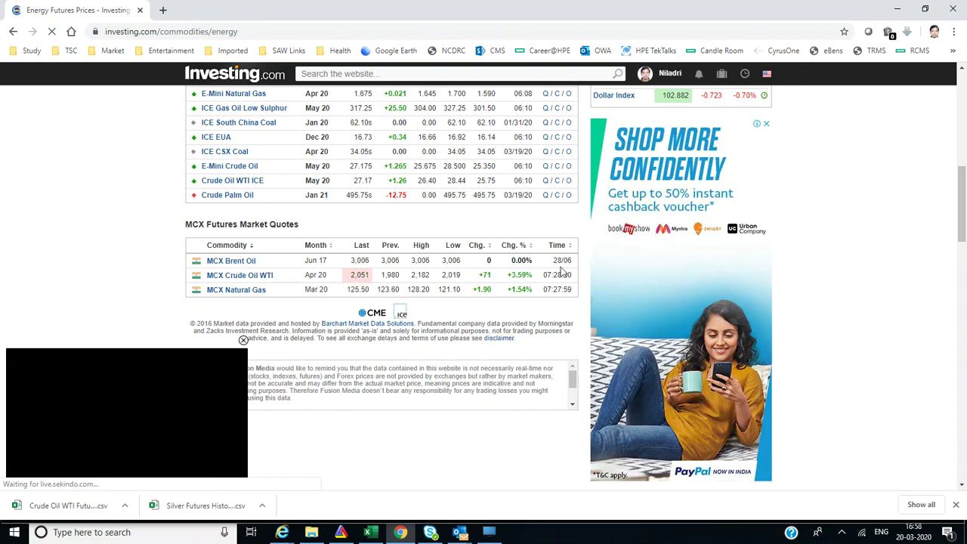
{"action": "left_click", "coordinate": [243, 339]}
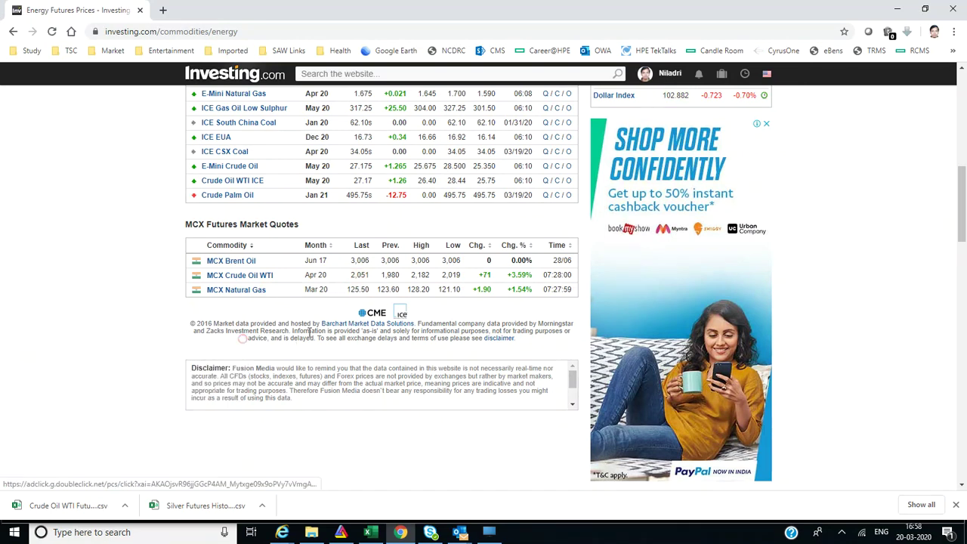
{"action": "left_click", "coordinate": [229, 278]}
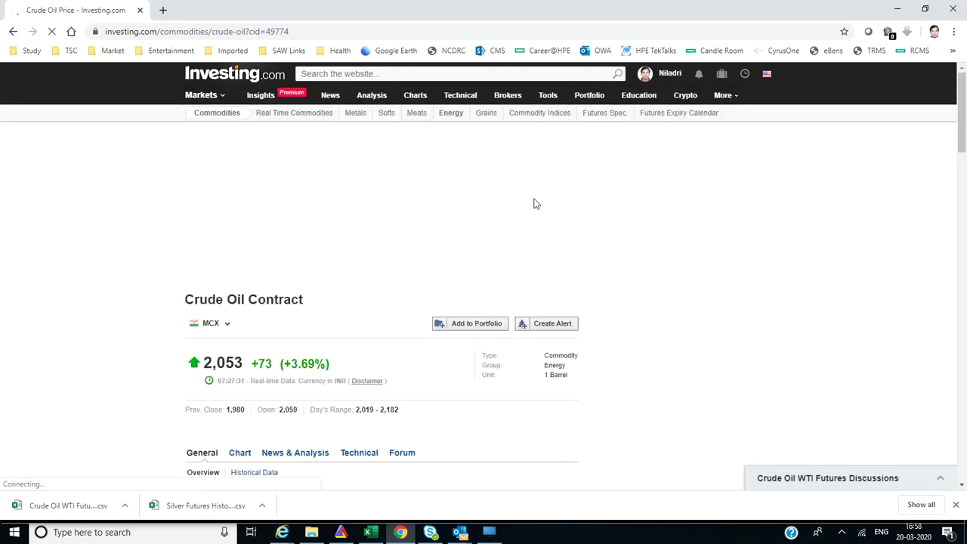
Step: Open the historical data of the MCX crude oil contract
{"action": "left_click_drag", "start_coordinate": [964, 138], "coordinate": [963, 140]}
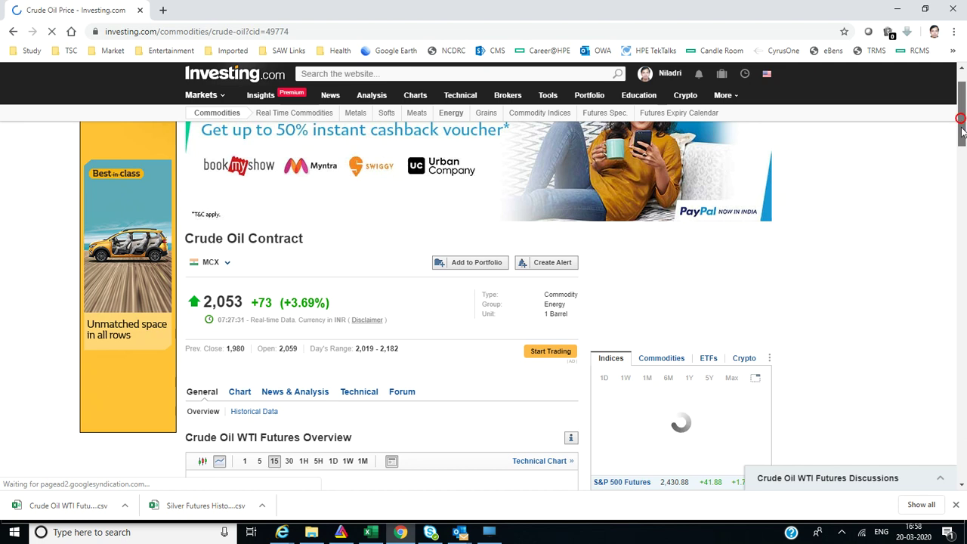
{"action": "scroll", "coordinate": [360, 299], "scroll_direction": "down", "scroll_amount": 2}
{"action": "left_click", "coordinate": [254, 280]}
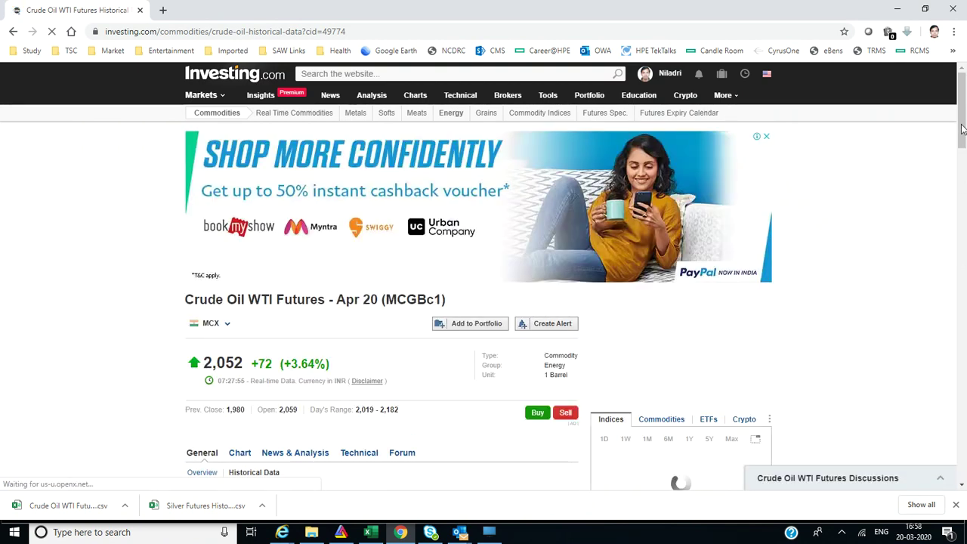
Step: Set the historical data's date range from 1/2/2020 to 03/19/2020 and apply it
{"action": "left_click_drag", "start_coordinate": [961, 130], "coordinate": [962, 157]}
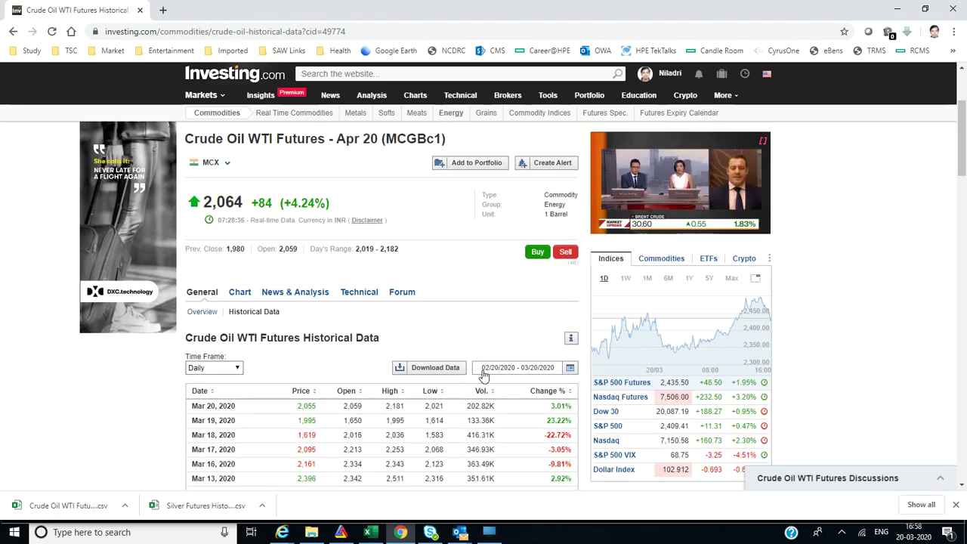
{"action": "left_click", "coordinate": [569, 369]}
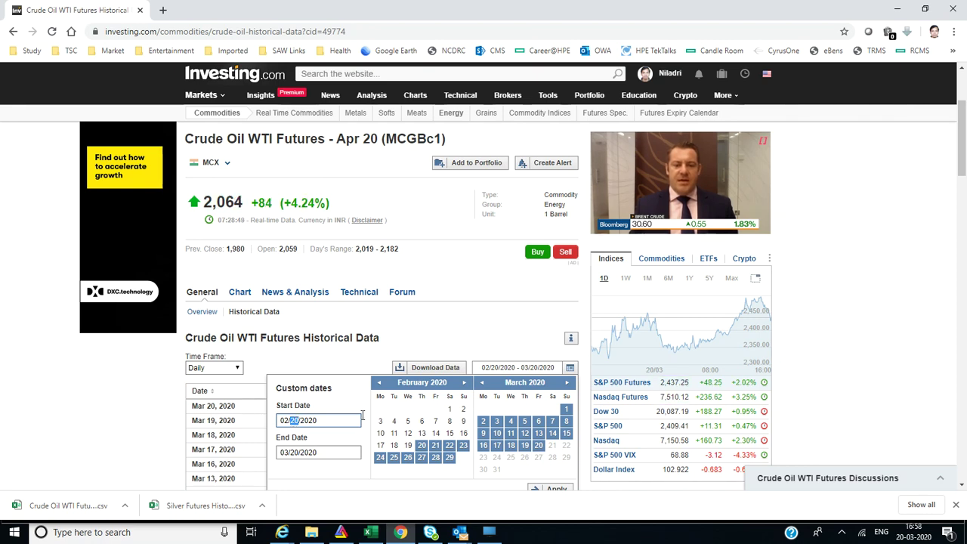
{"action": "type", "text": "2"}
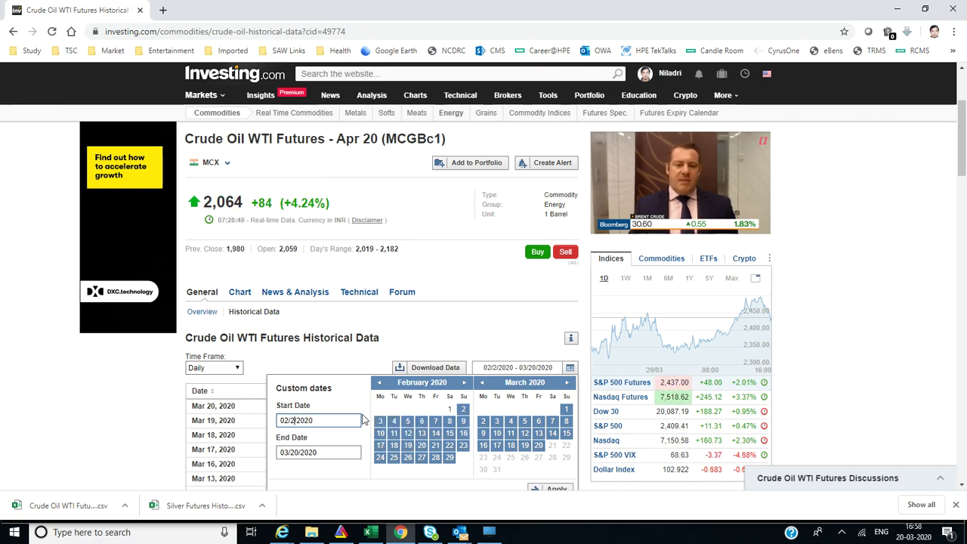
{"action": "double_click", "coordinate": [281, 420]}
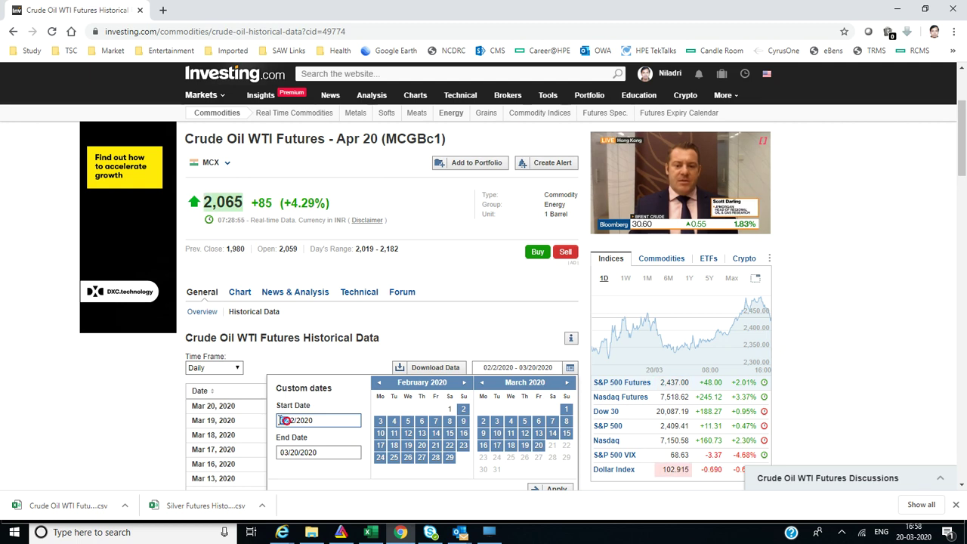
{"action": "type", "text": "1"}
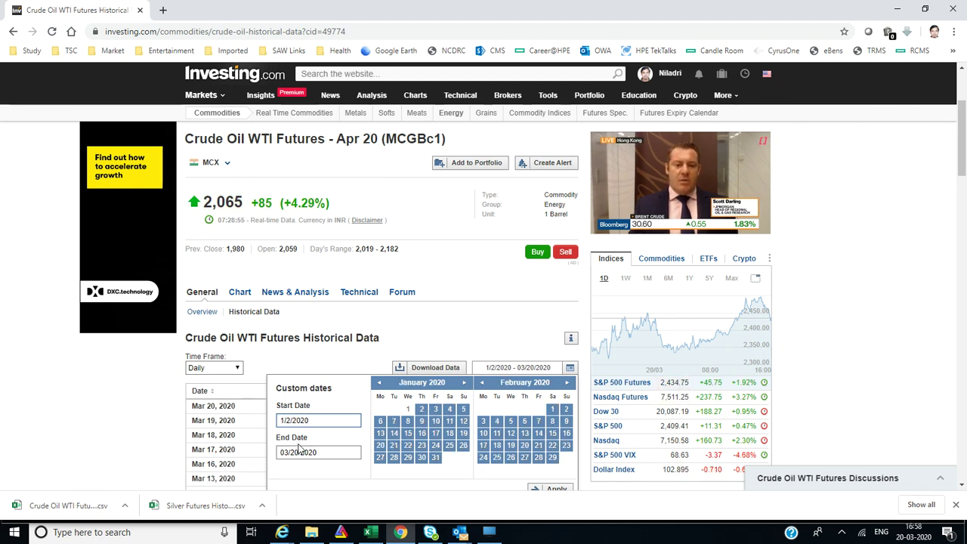
{"action": "left_click", "coordinate": [299, 451]}
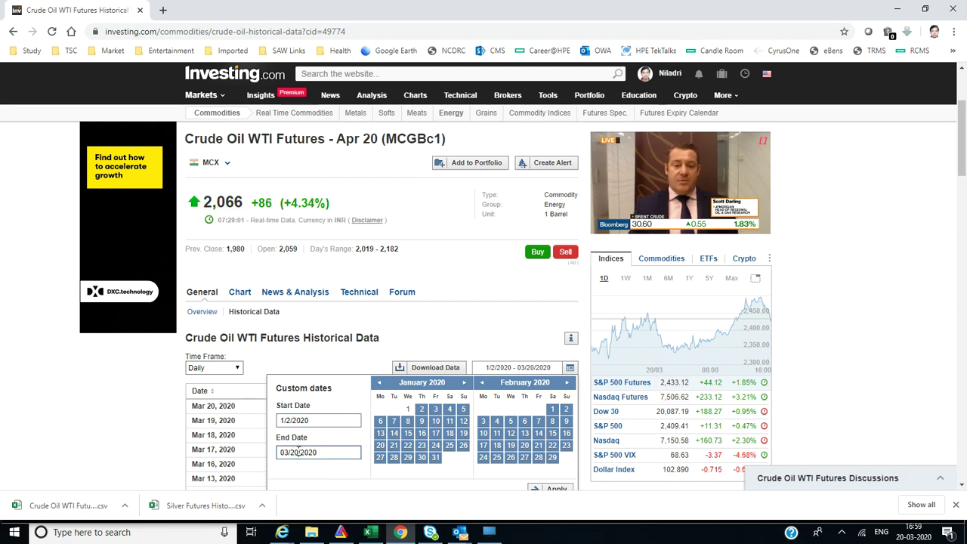
{"action": "key", "text": "BackSpace"}
{"action": "key", "text": "BackSpace"}
{"action": "type", "text": "19"}
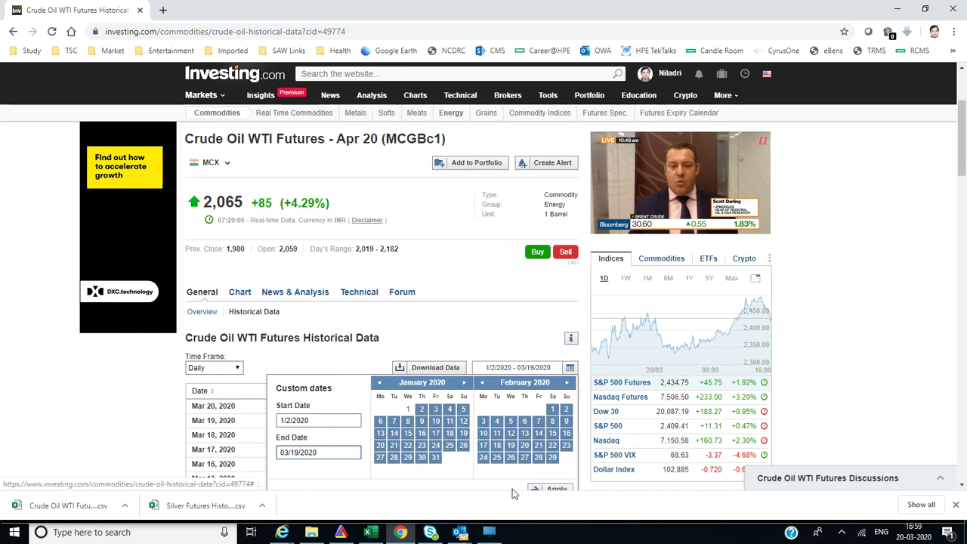
{"action": "left_click", "coordinate": [556, 488]}
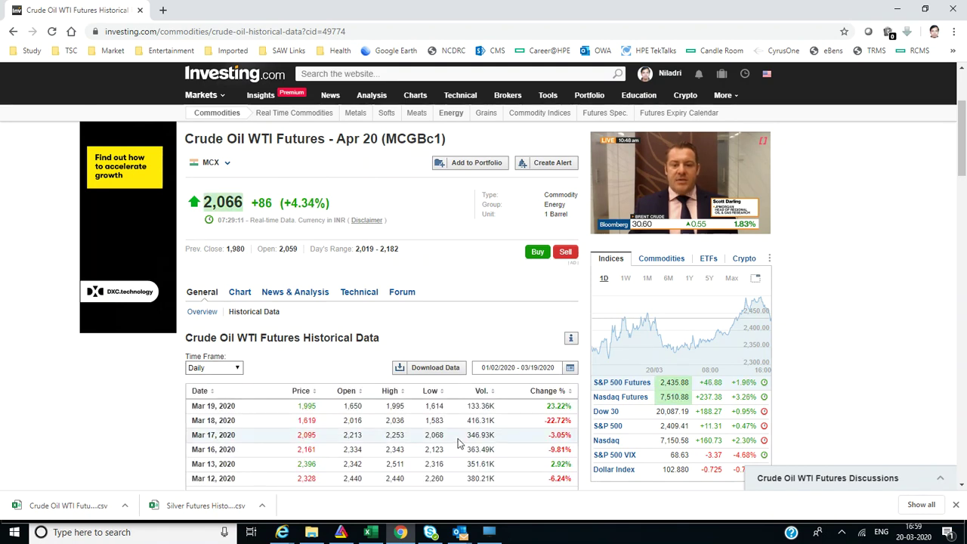
Step: Download the crude oil historical data and open the new CSV file in Excel
{"action": "left_click", "coordinate": [436, 368]}
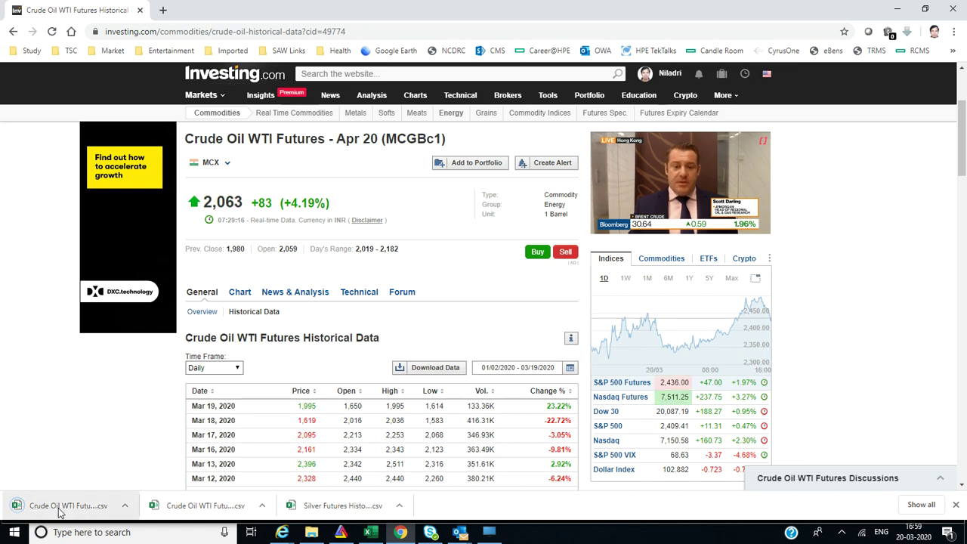
{"action": "left_click", "coordinate": [121, 508]}
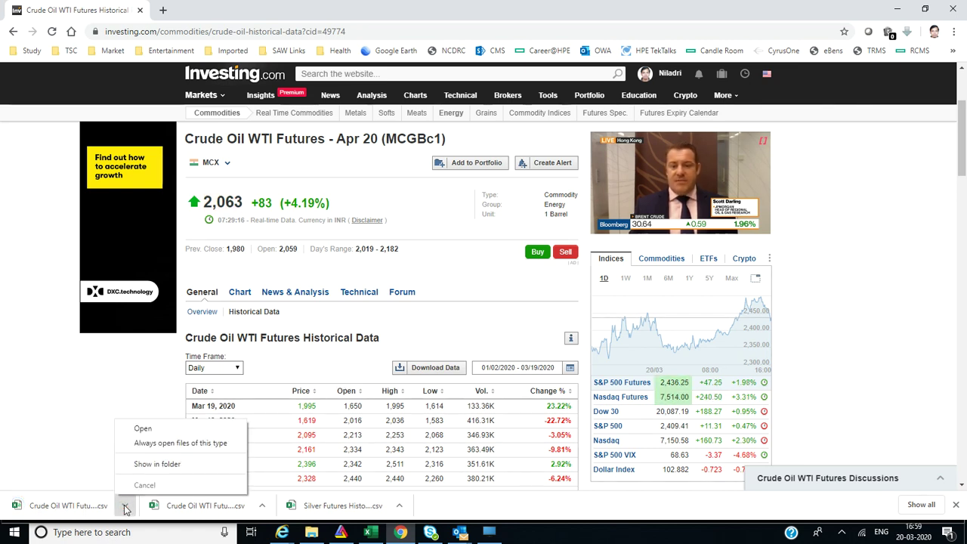
{"action": "left_click", "coordinate": [74, 504]}
{"action": "left_click", "coordinate": [71, 508]}
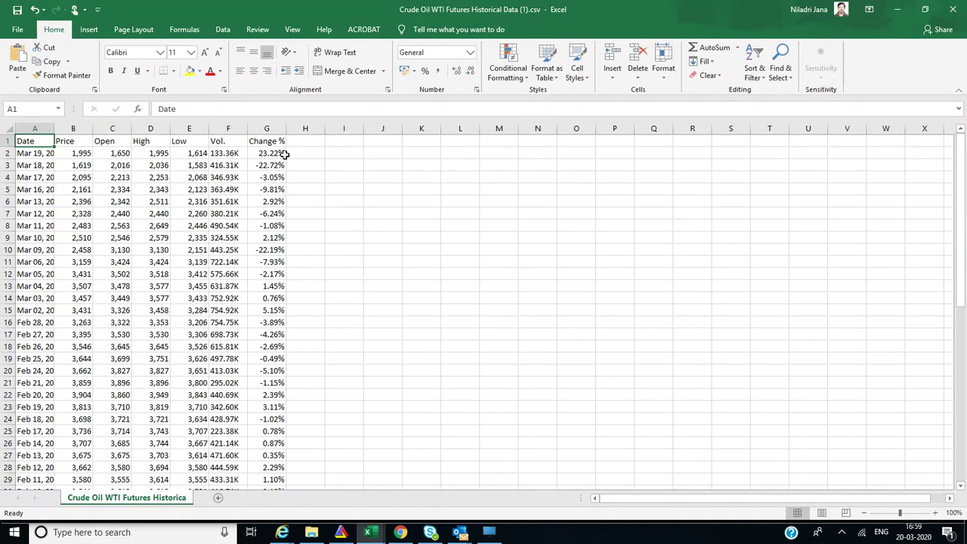
Step: Widen column A so the full dates fit, and delete the Change % column
{"action": "left_click_drag", "start_coordinate": [55, 125], "coordinate": [74, 127]}
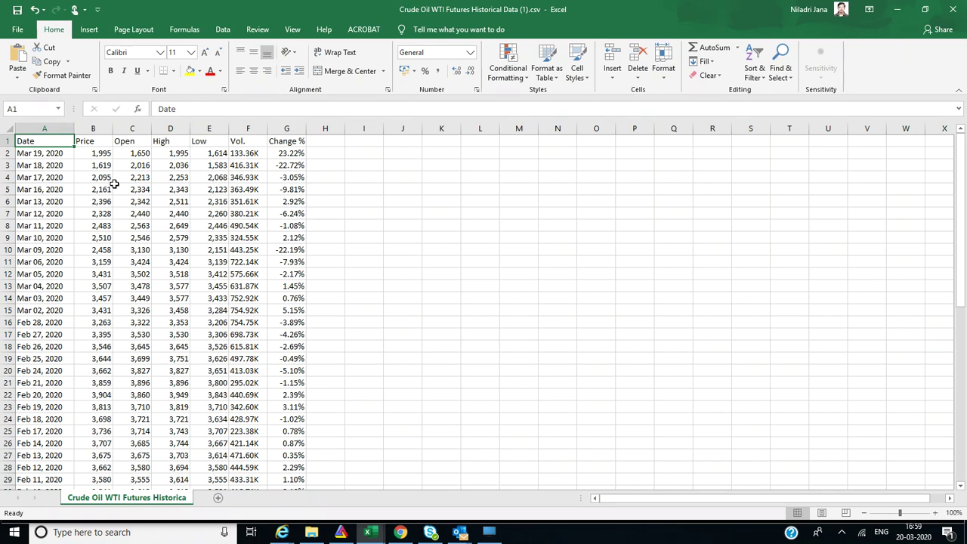
{"action": "left_click", "coordinate": [103, 128]}
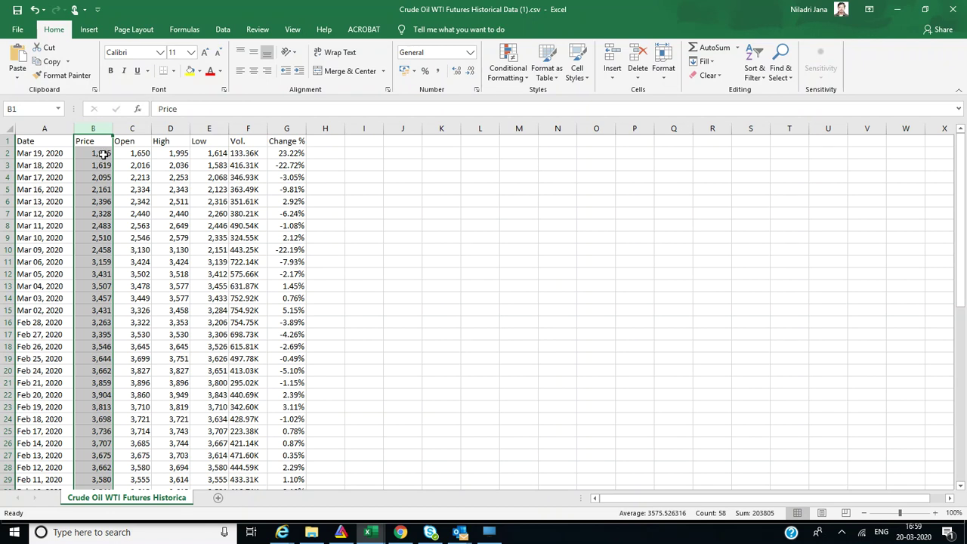
{"action": "left_click", "coordinate": [254, 129]}
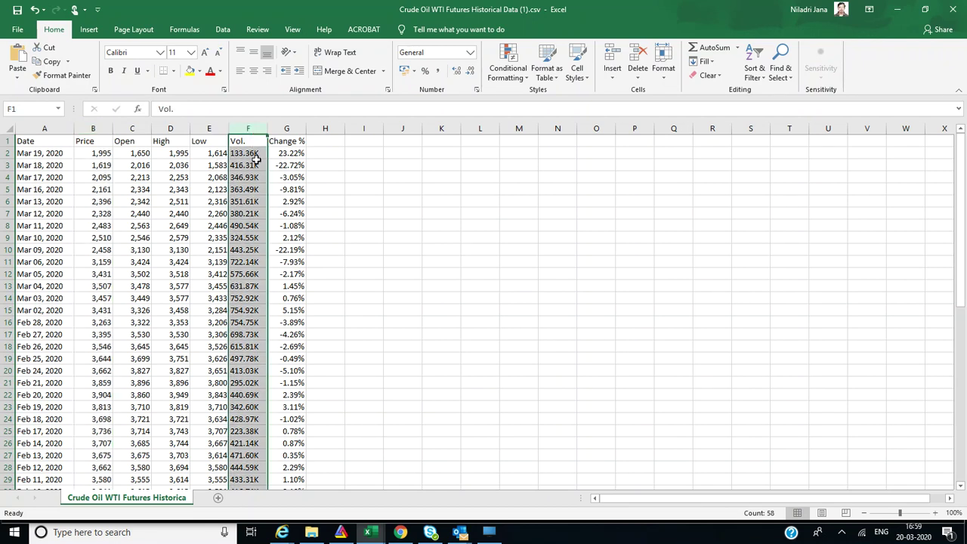
{"action": "left_click", "coordinate": [255, 155]}
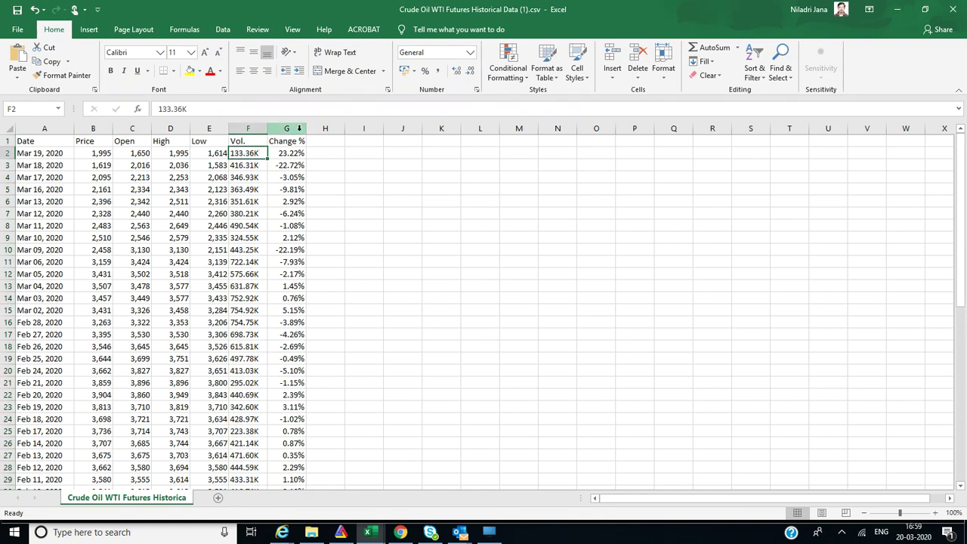
{"action": "left_click", "coordinate": [299, 129]}
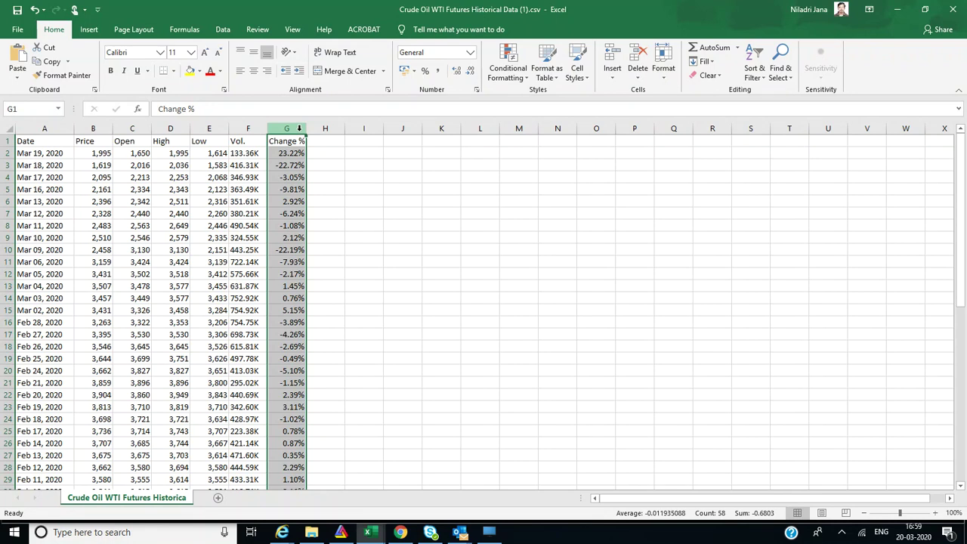
{"action": "right_click", "coordinate": [299, 130]}
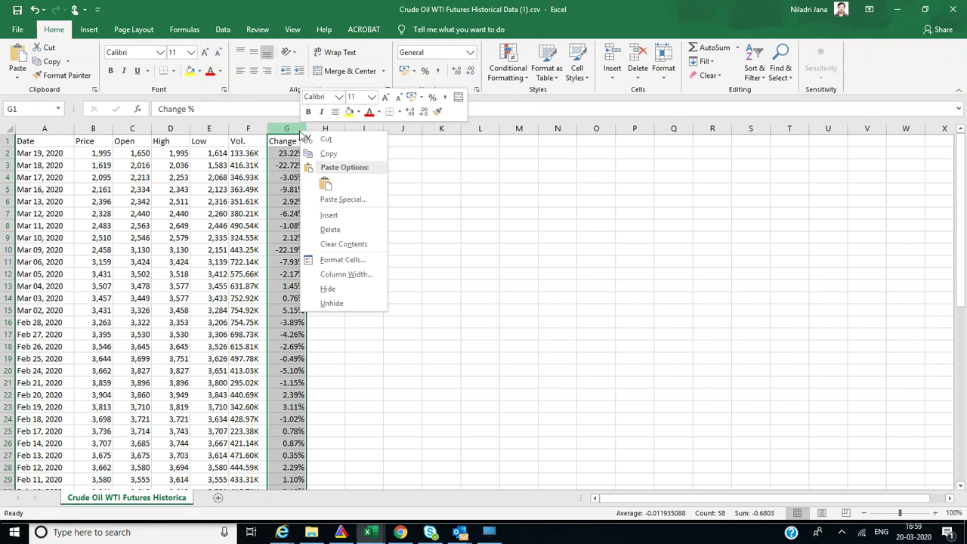
{"action": "left_click", "coordinate": [330, 230]}
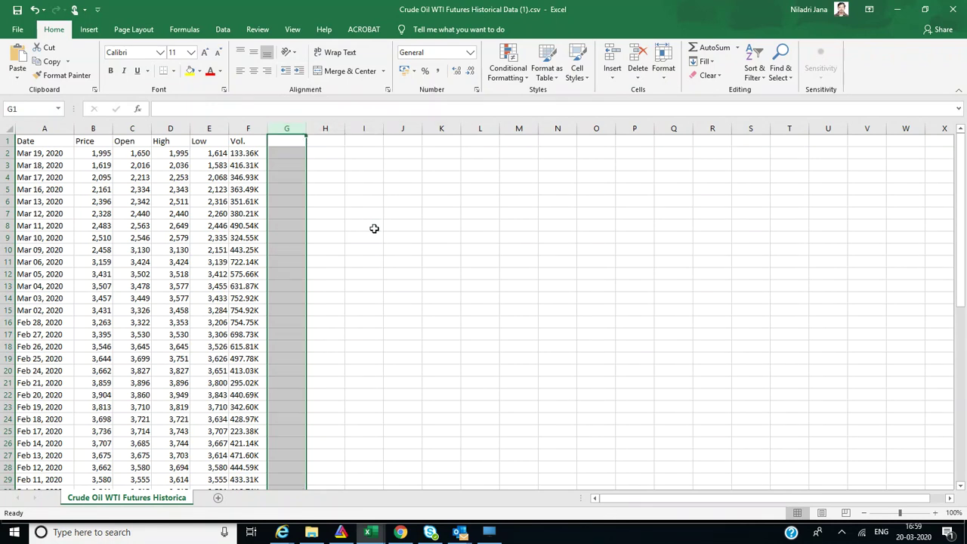
Step: Delete the Vol. column from the crude oil price sheet
{"action": "left_click", "coordinate": [246, 130]}
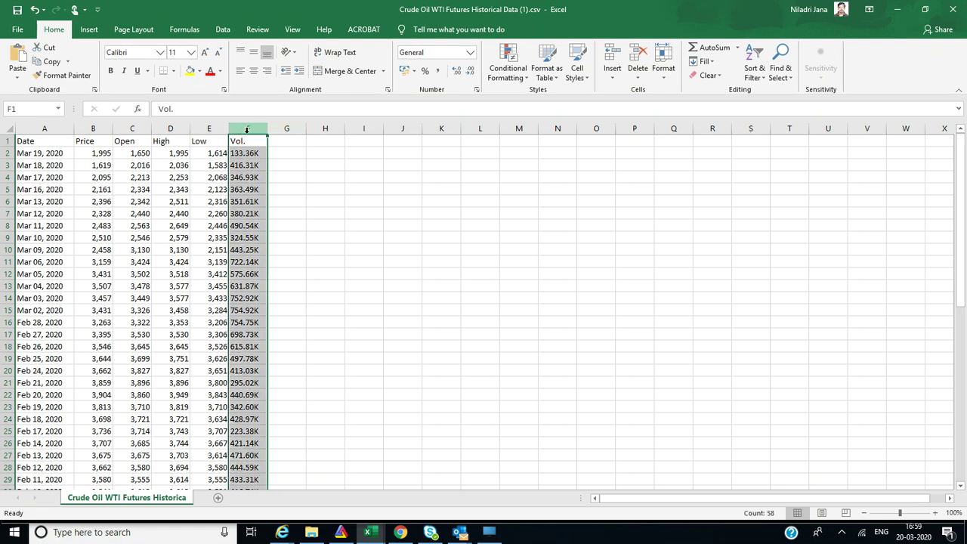
{"action": "left_click", "coordinate": [247, 156]}
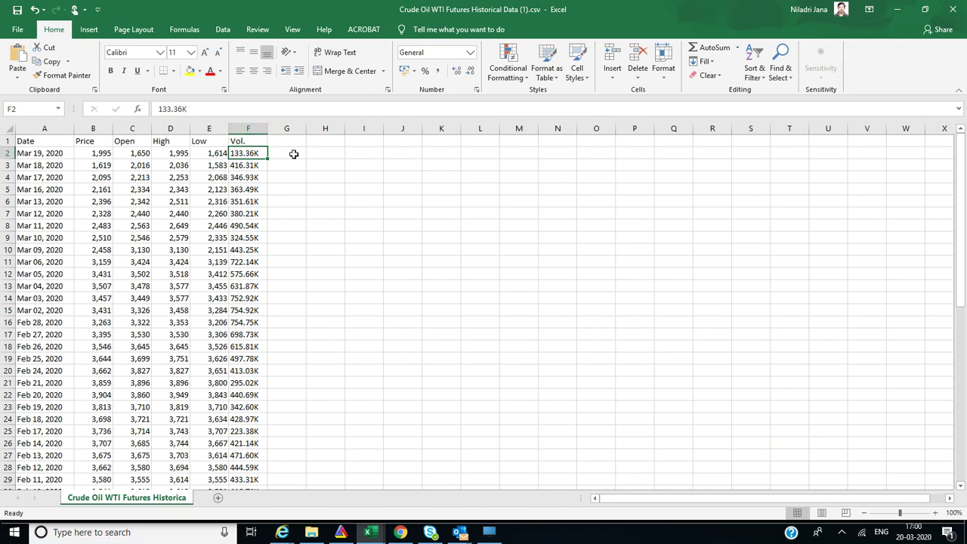
{"action": "left_click", "coordinate": [252, 129]}
{"action": "right_click", "coordinate": [254, 131]}
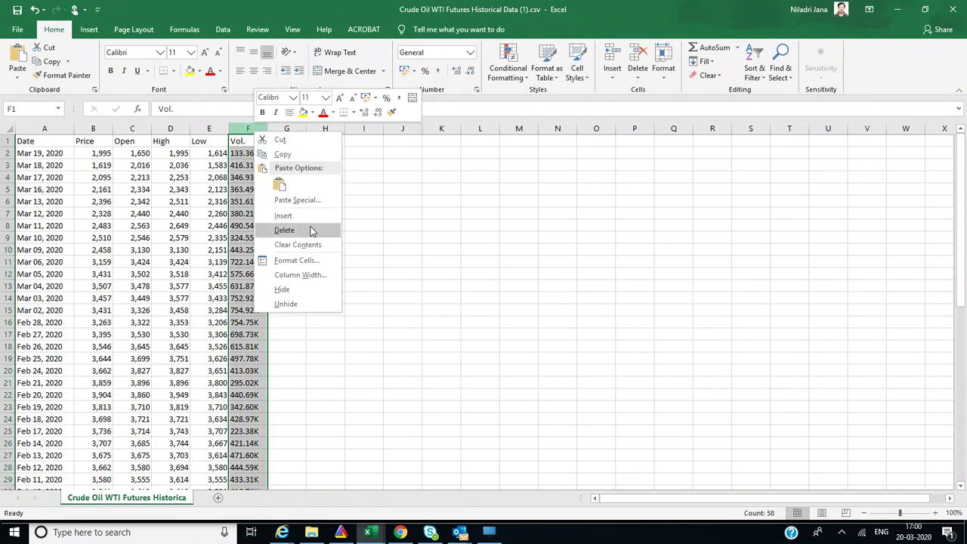
{"action": "left_click", "coordinate": [311, 231]}
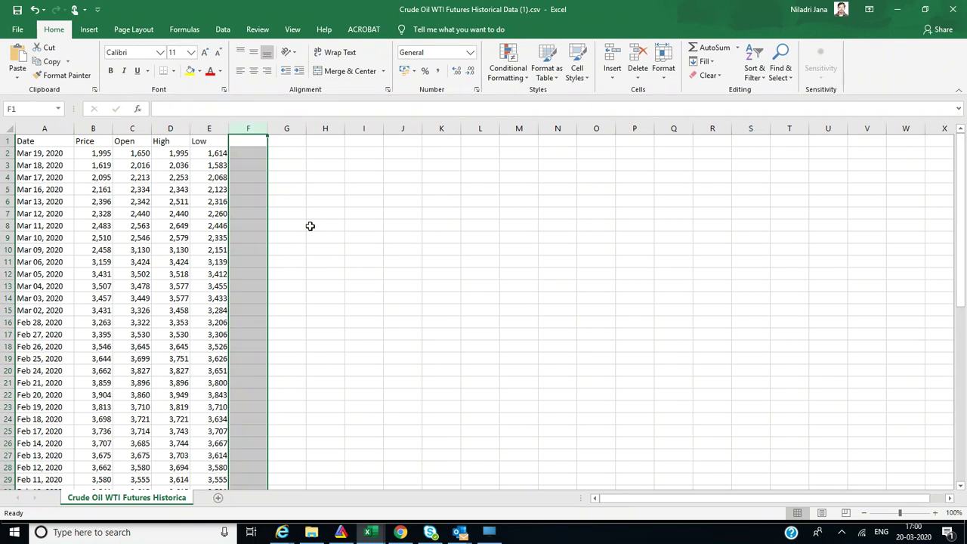
Step: Remove the thousands separator from the prices in cells B2:E2, using the Number format with 0 decimal places
{"action": "left_click_drag", "start_coordinate": [93, 154], "coordinate": [209, 152]}
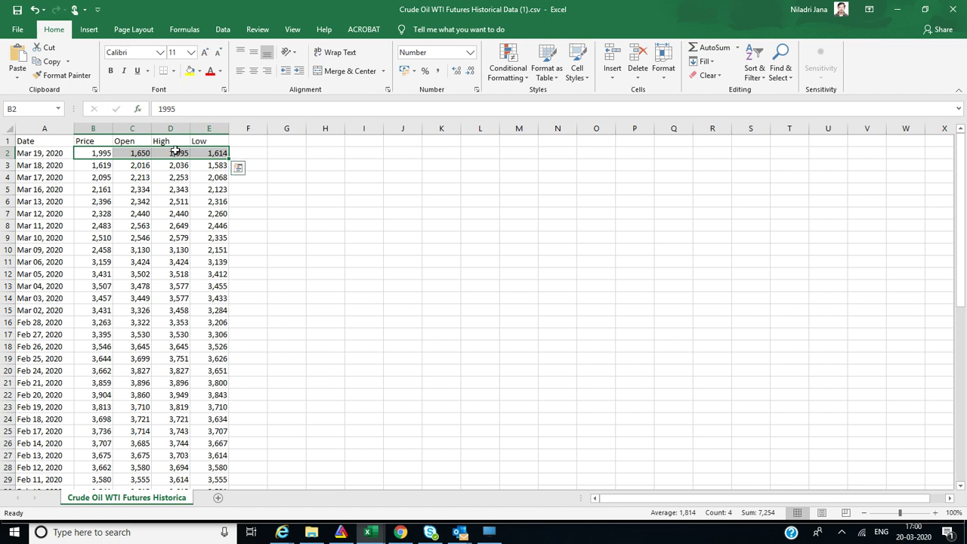
{"action": "right_click", "coordinate": [171, 154]}
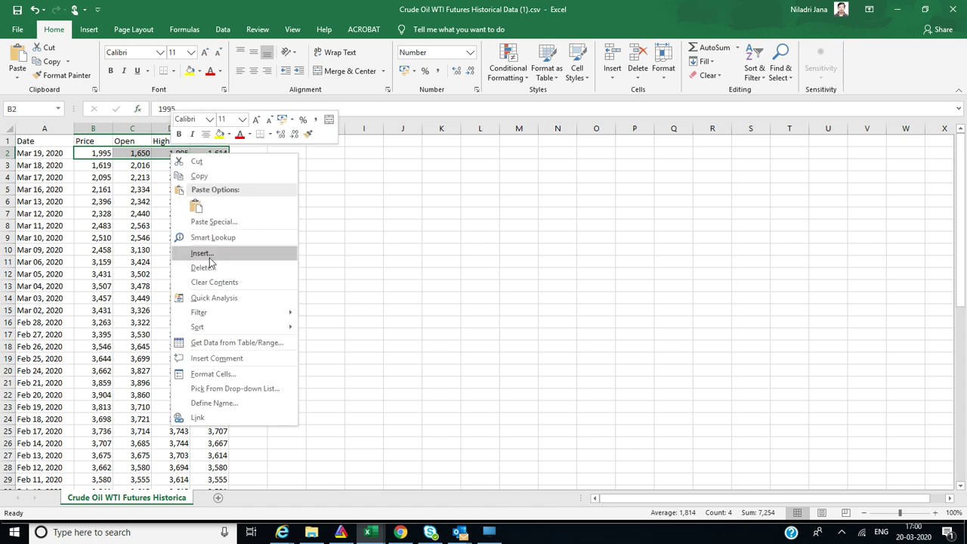
{"action": "left_click", "coordinate": [223, 375]}
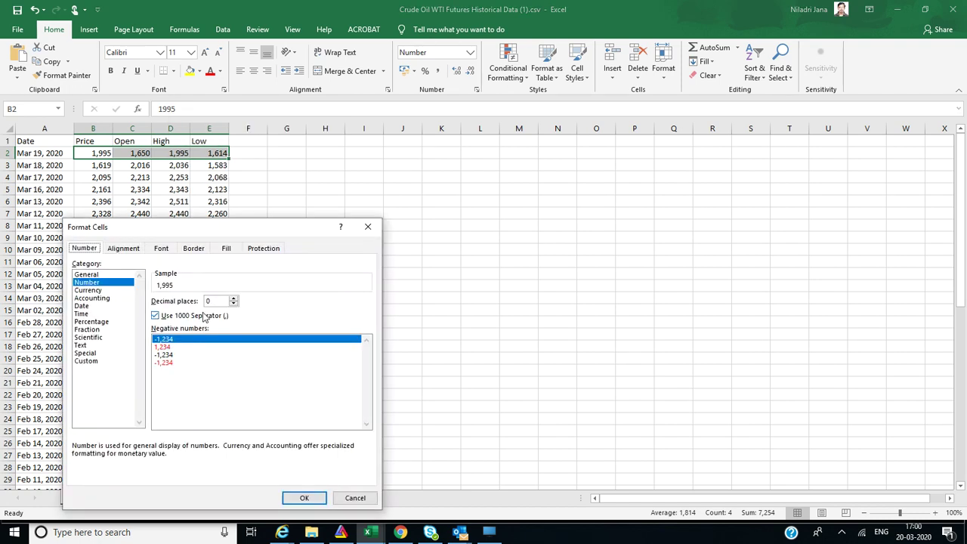
{"action": "left_click", "coordinate": [155, 316]}
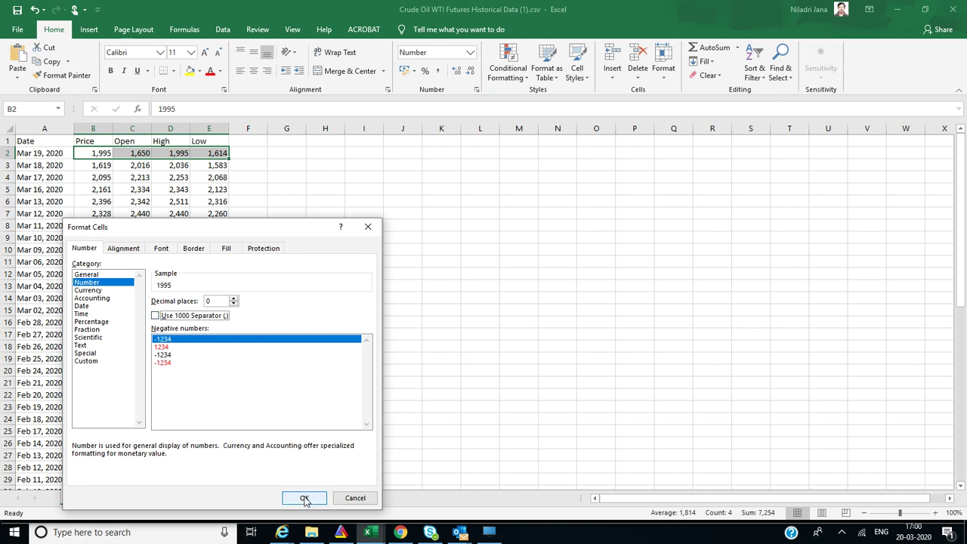
{"action": "left_click", "coordinate": [304, 498]}
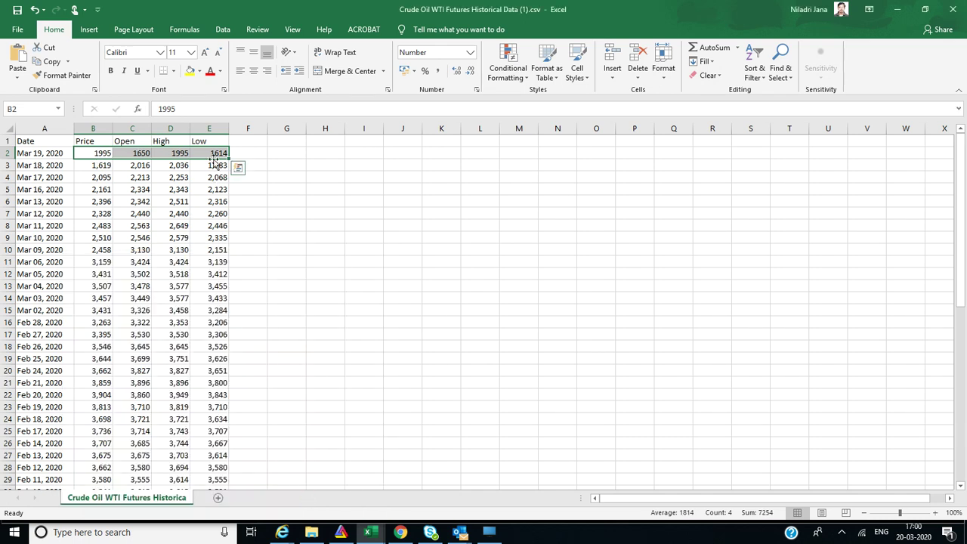
Step: Copy the number format of B2:E2 to the remaining price rows so they also lose the thousands separator
{"action": "left_click", "coordinate": [64, 76]}
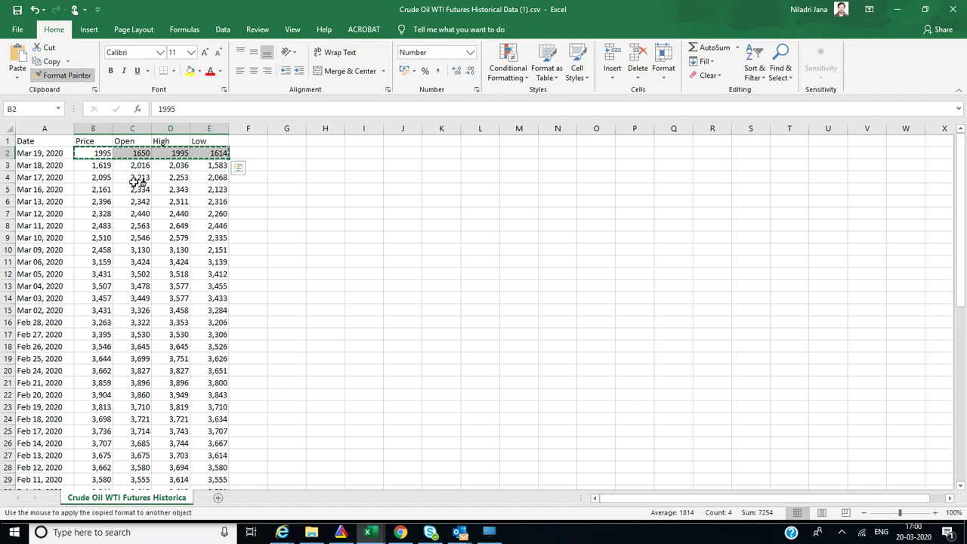
{"action": "mouse_move", "coordinate": [81, 160]}
{"action": "left_mouse_down"}
{"action": "mouse_move", "coordinate": [230, 175]}
{"action": "mouse_move", "coordinate": [219, 271]}
{"action": "mouse_move", "coordinate": [227, 538]}
{"action": "mouse_move", "coordinate": [231, 466]}
{"action": "mouse_move", "coordinate": [219, 434]}
{"action": "left_mouse_up"}
{"action": "left_click", "coordinate": [302, 175]}
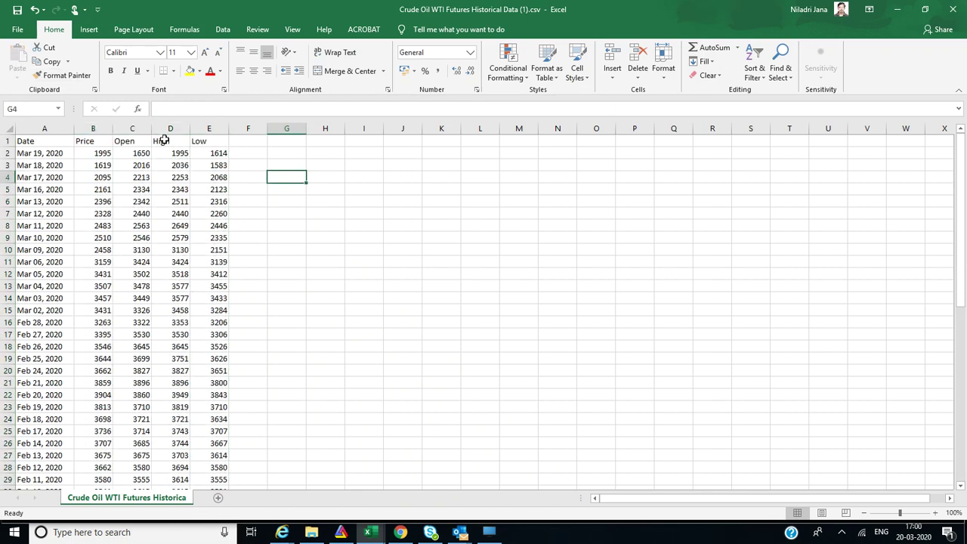
Step: Move the Price column to column F, after Low, and delete the emptied column B
{"action": "left_click", "coordinate": [89, 137]}
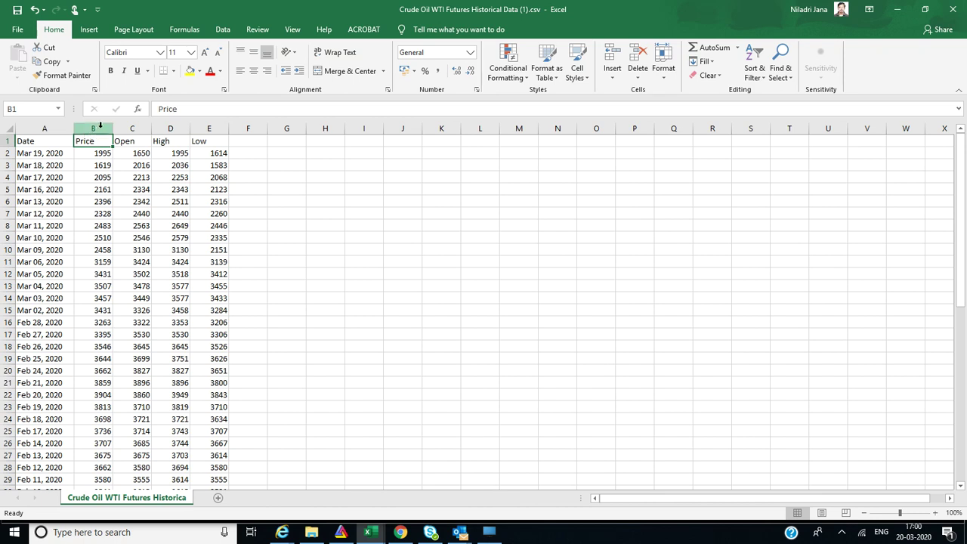
{"action": "left_click", "coordinate": [100, 127]}
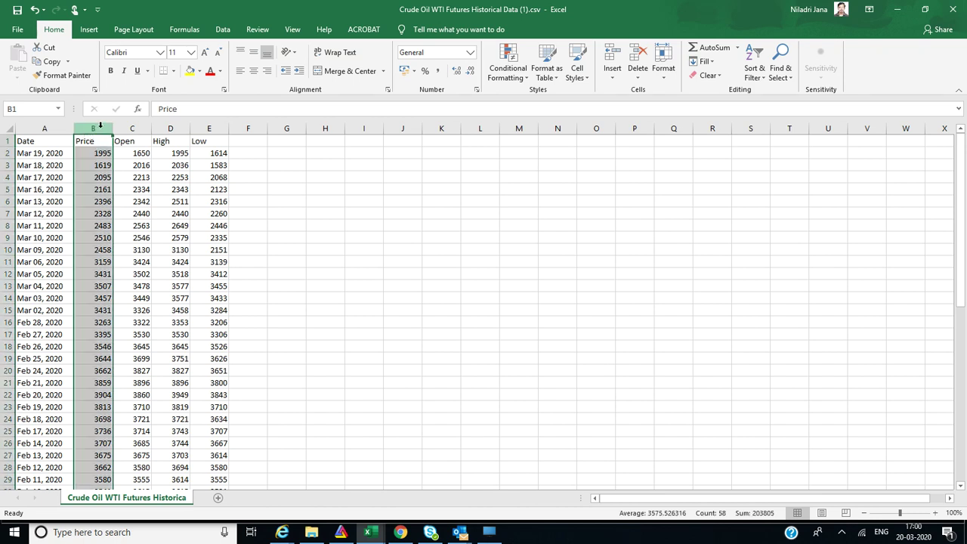
{"action": "key", "text": "ctrl+c"}
{"action": "left_click", "coordinate": [246, 140]}
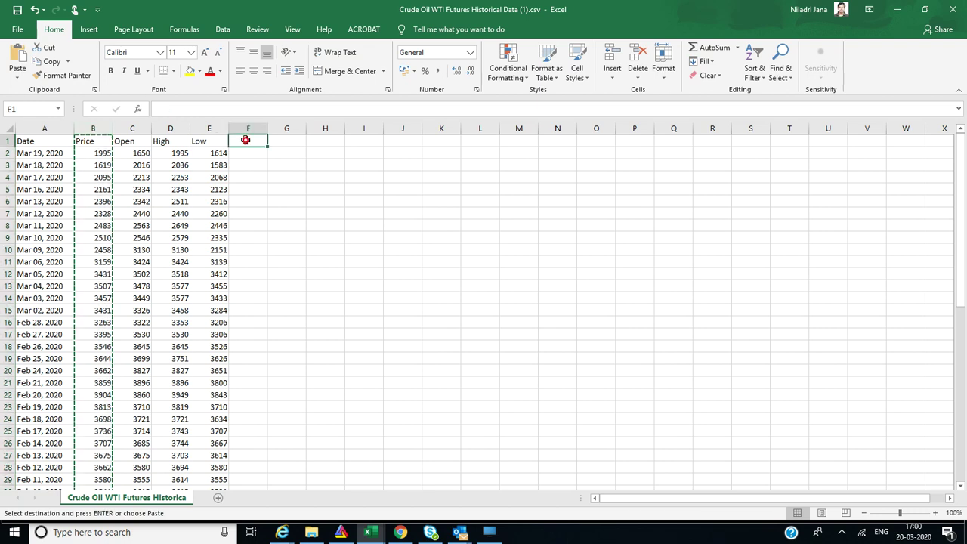
{"action": "key", "text": "Return"}
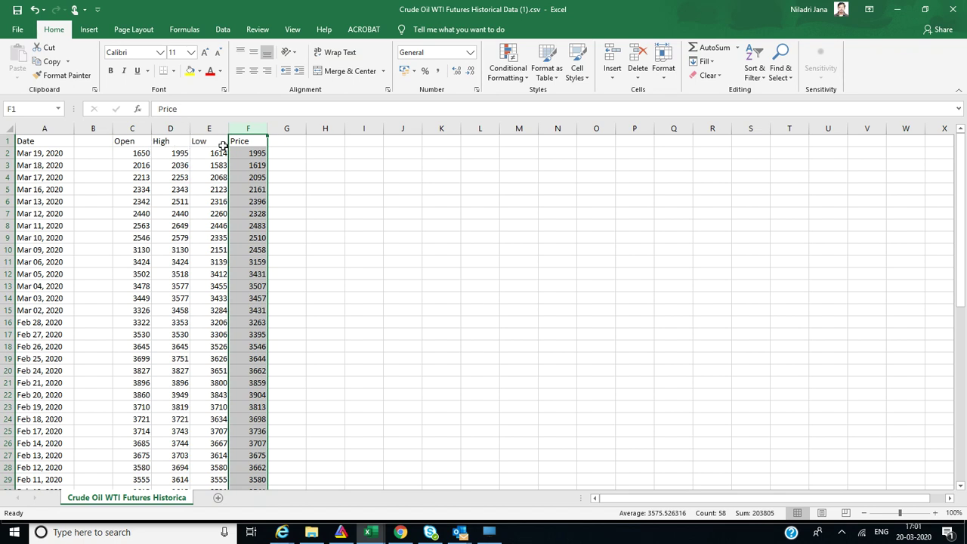
{"action": "left_click", "coordinate": [92, 128]}
{"action": "right_click", "coordinate": [92, 130]}
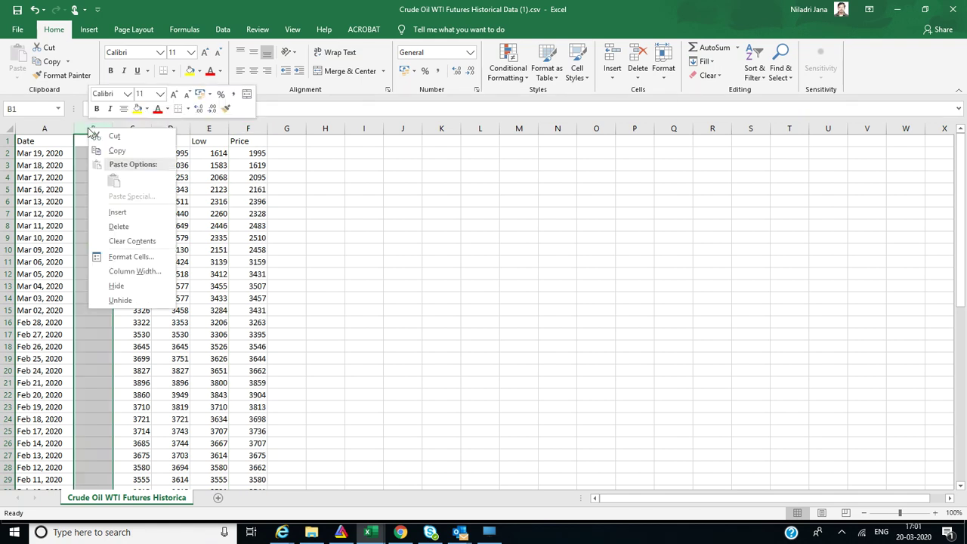
{"action": "left_click", "coordinate": [119, 227]}
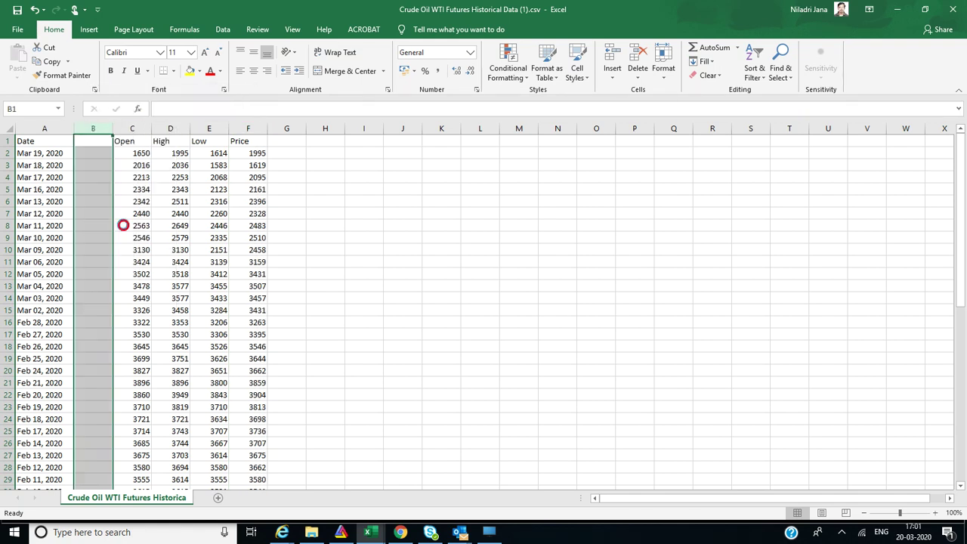
Step: Insert a new column before Date and enter the header Ticker in A1
{"action": "left_click", "coordinate": [45, 129]}
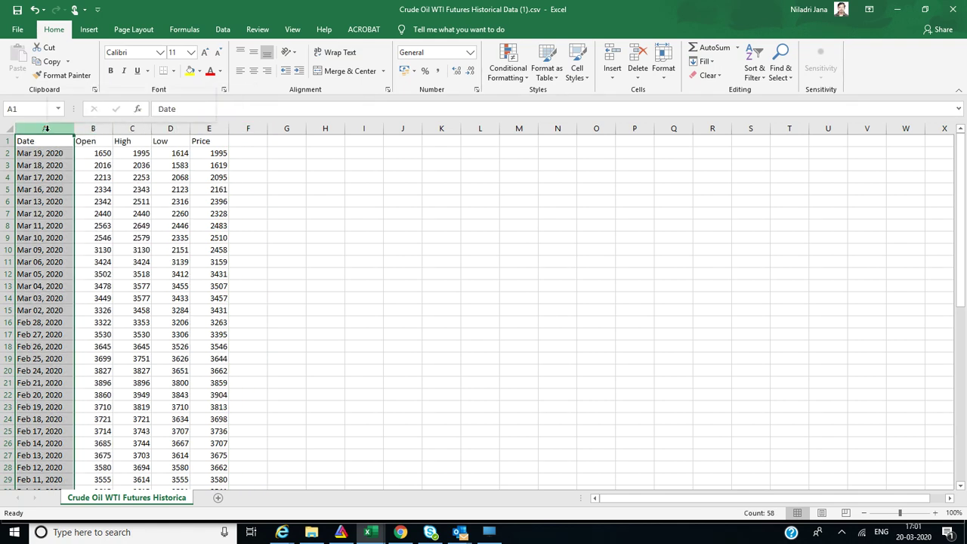
{"action": "right_click", "coordinate": [46, 130]}
{"action": "left_click", "coordinate": [91, 216]}
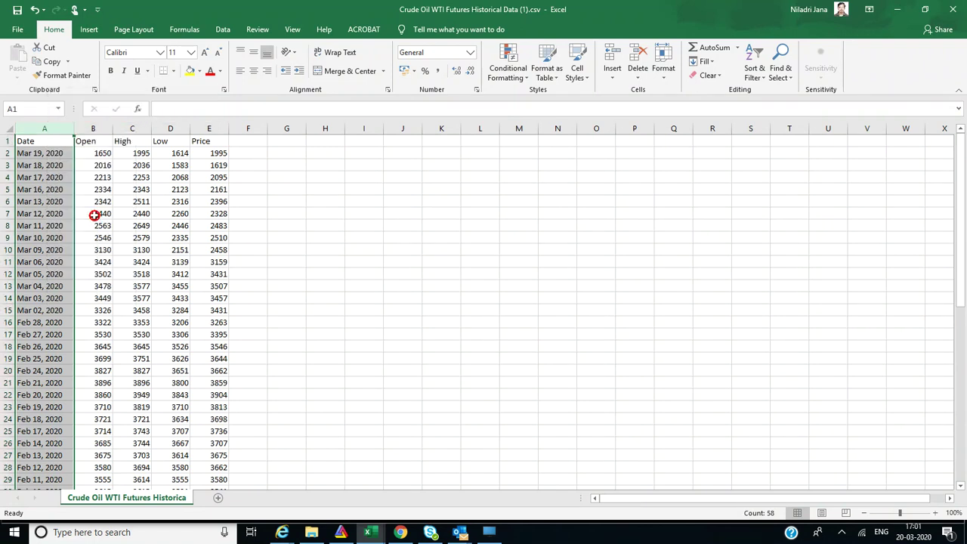
{"action": "left_click", "coordinate": [36, 139]}
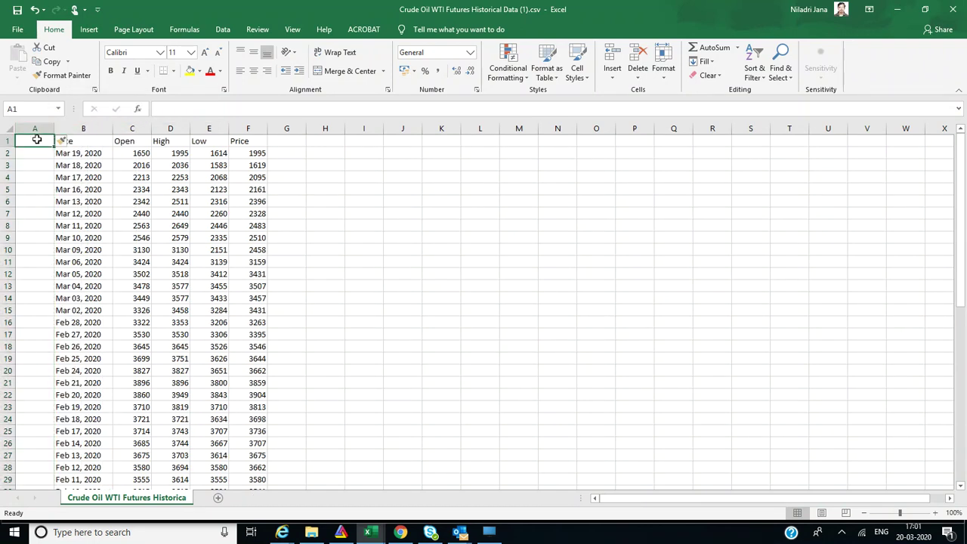
{"action": "type", "text": "Ticke"}
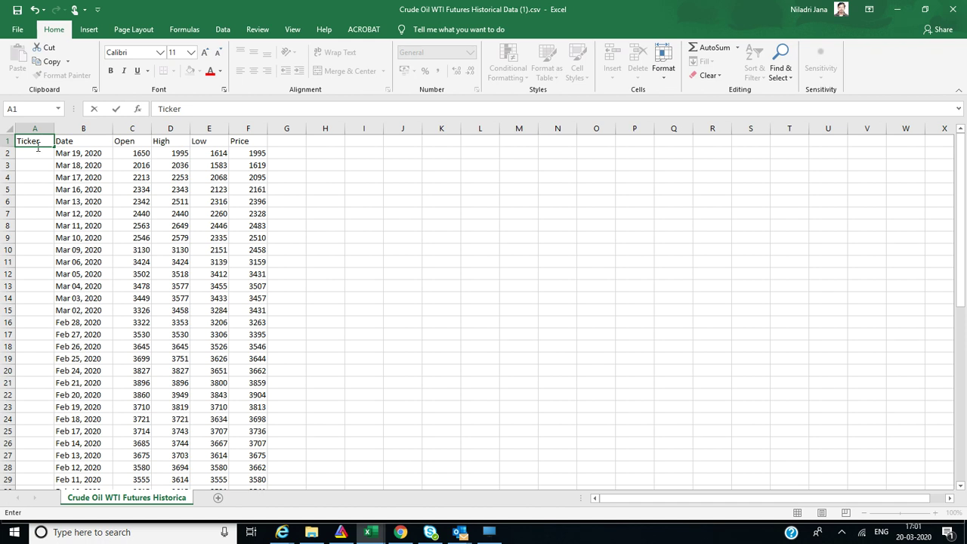
{"action": "type", "text": "r"}
{"action": "key", "text": "Return"}
Step: Enter Crude in A2 and fill it down the Ticker column to row 58
{"action": "type", "text": "C"}
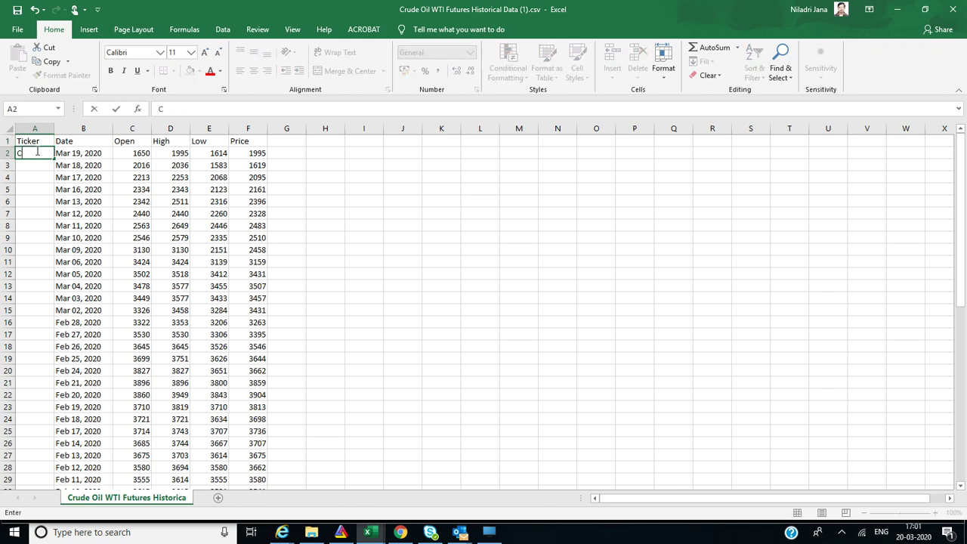
{"action": "type", "text": "rude"}
{"action": "left_click", "coordinate": [69, 163]}
{"action": "left_click", "coordinate": [35, 153]}
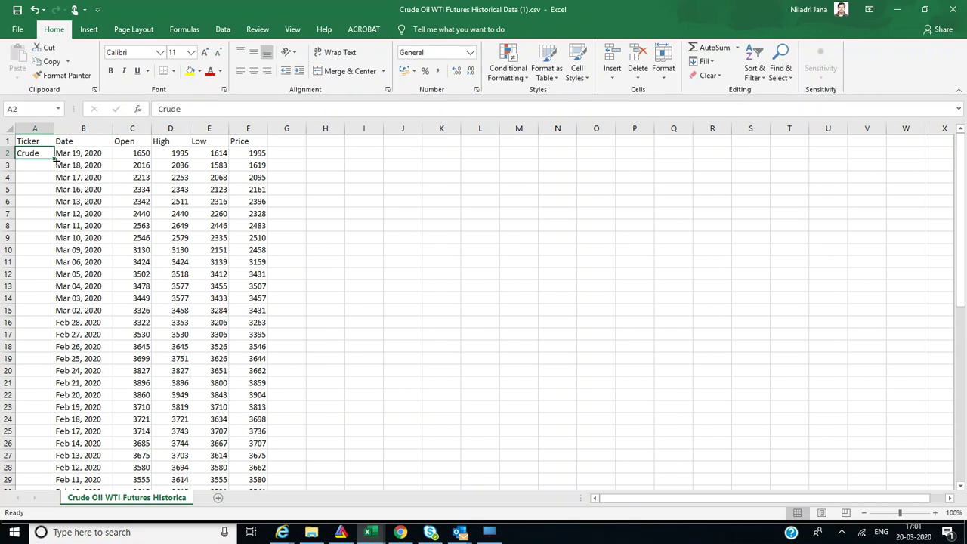
{"action": "left_click_drag", "start_coordinate": [54, 159], "coordinate": [59, 507]}
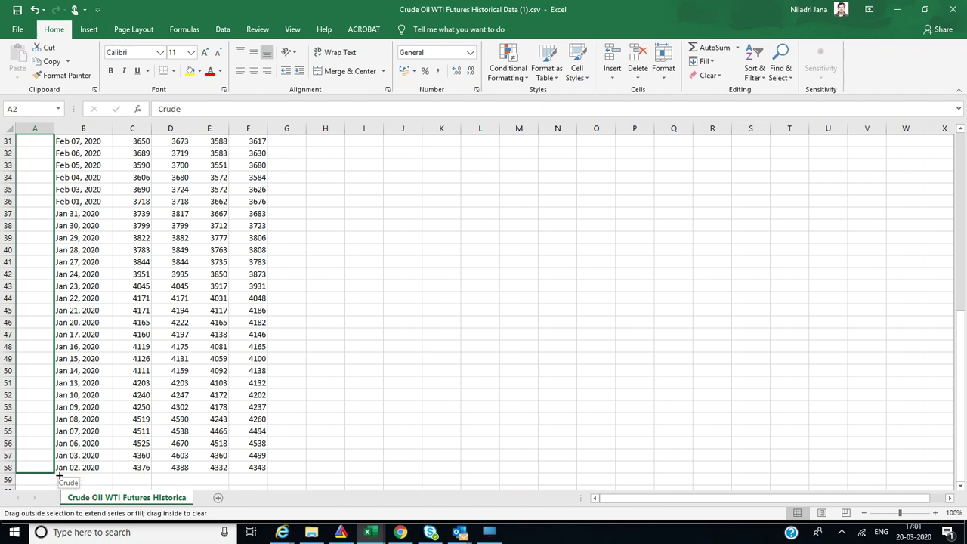
{"action": "left_click_drag", "start_coordinate": [59, 474], "coordinate": [60, 474]}
{"action": "left_click", "coordinate": [466, 293]}
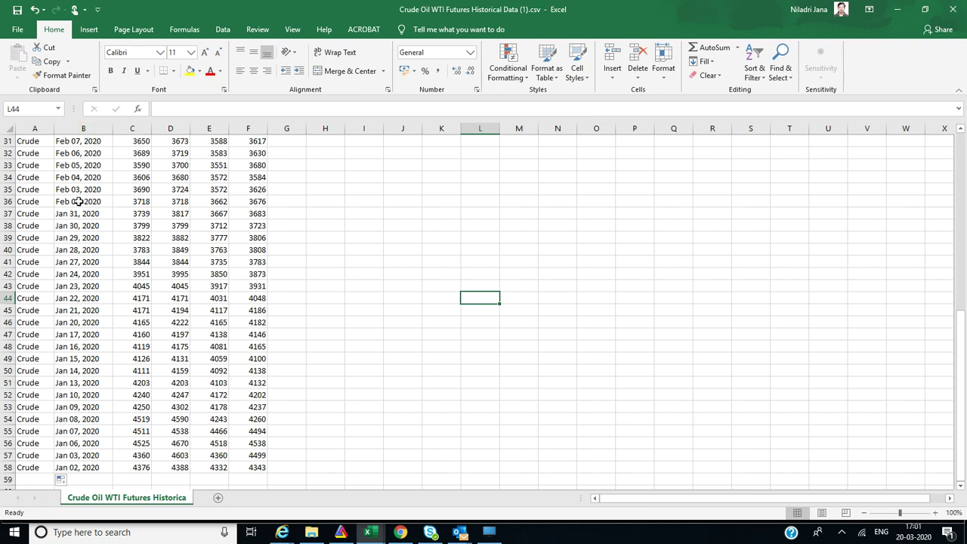
Step: Save the crude oil file, keeping the CSV UTF-8 (Comma delimited) format
{"action": "left_click", "coordinate": [16, 11]}
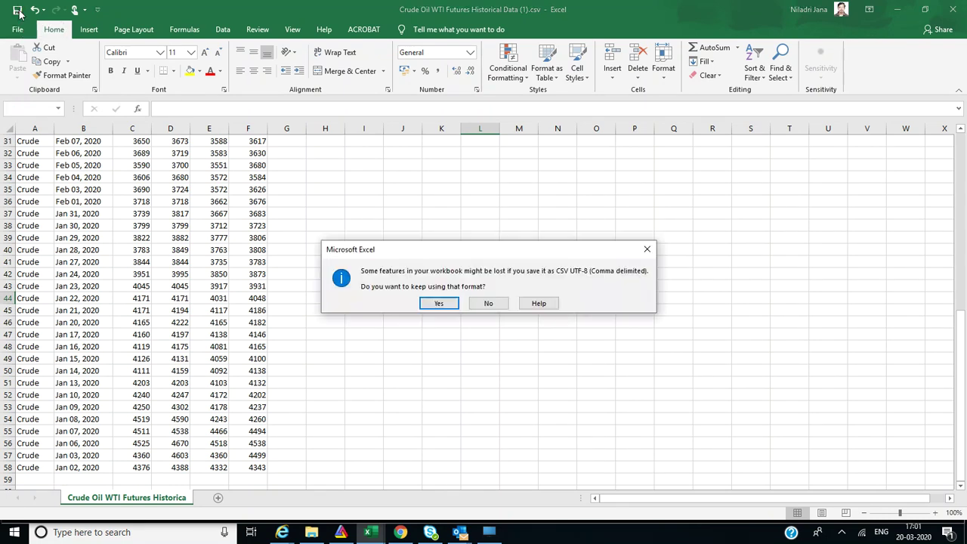
{"action": "left_click", "coordinate": [437, 303]}
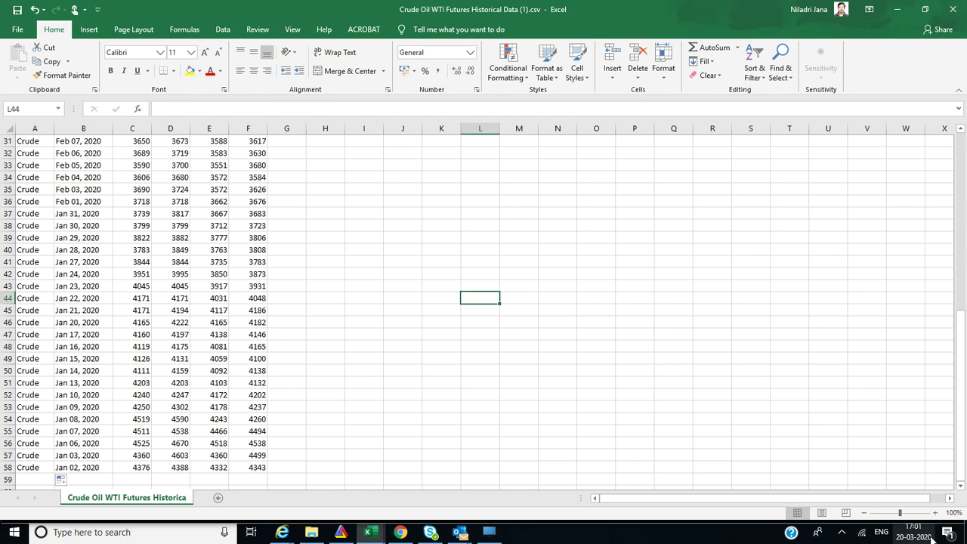
{"action": "left_click", "coordinate": [841, 532]}
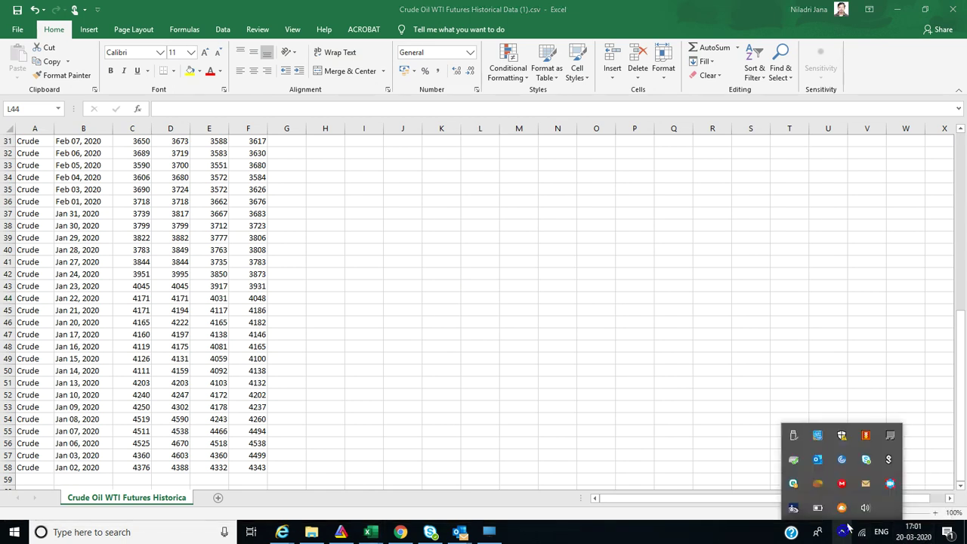
{"action": "left_click", "coordinate": [888, 484]}
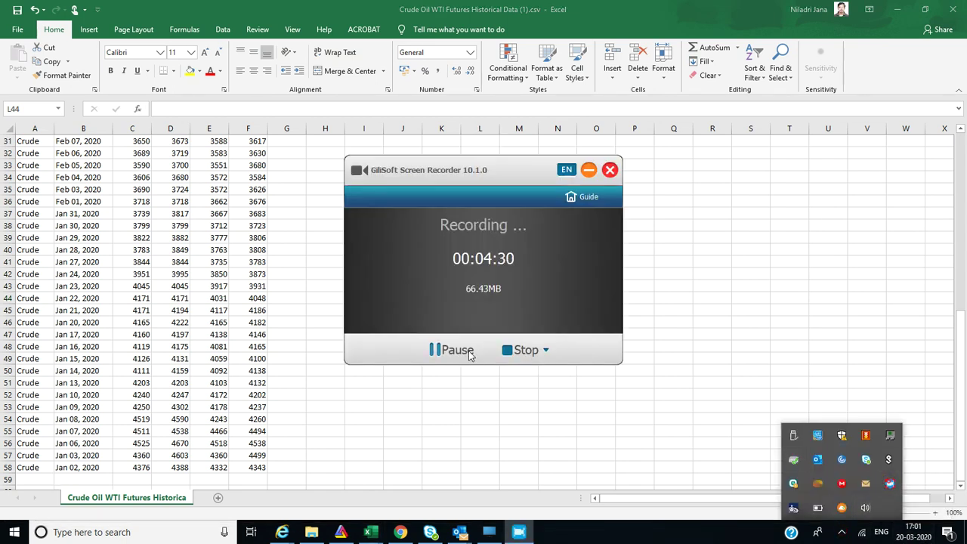
{"action": "left_click", "coordinate": [588, 169]}
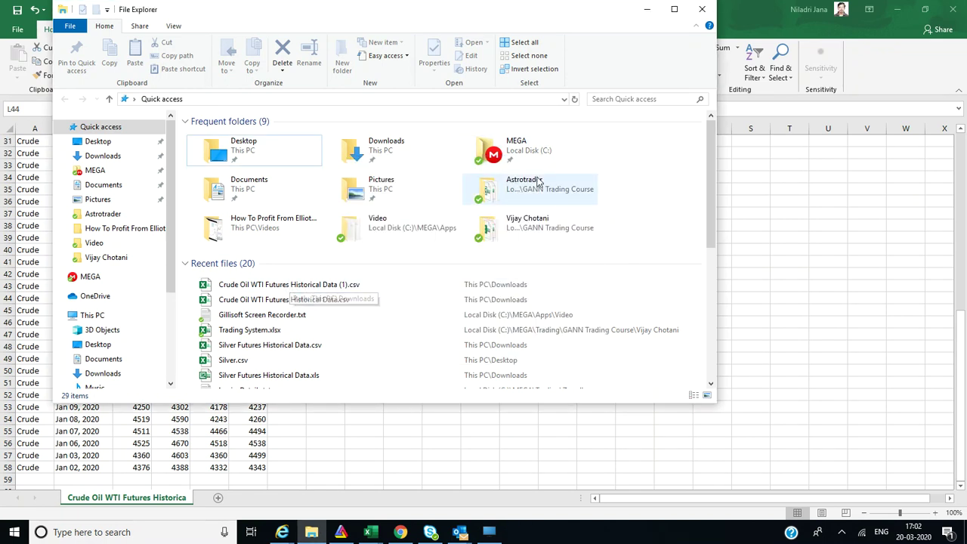
Step: Reopen Crude Oil WTI Futures Historical Data (1).csv from File Explorer to check the saved table, and close the crude and silver workbooks
{"action": "left_click", "coordinate": [848, 228]}
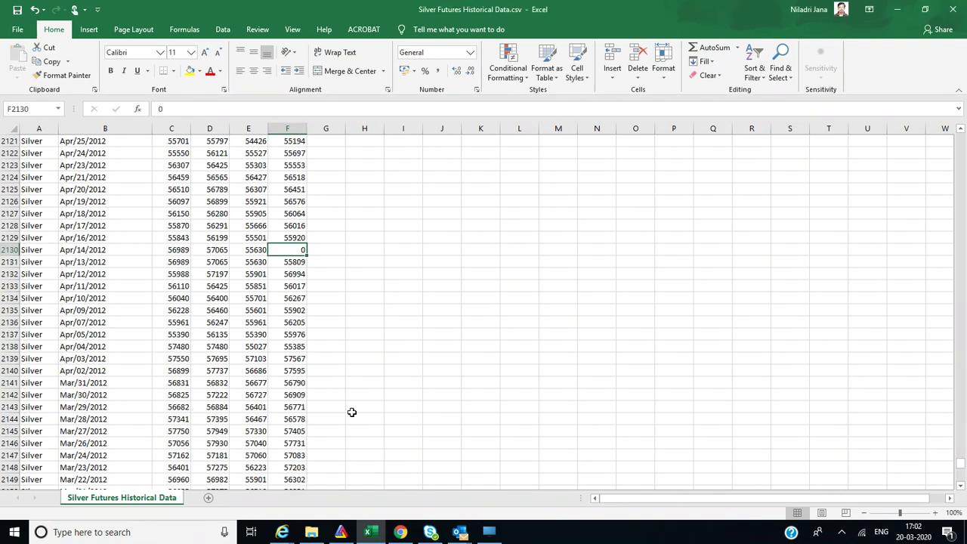
{"action": "left_click", "coordinate": [312, 533]}
{"action": "double_click", "coordinate": [300, 285]}
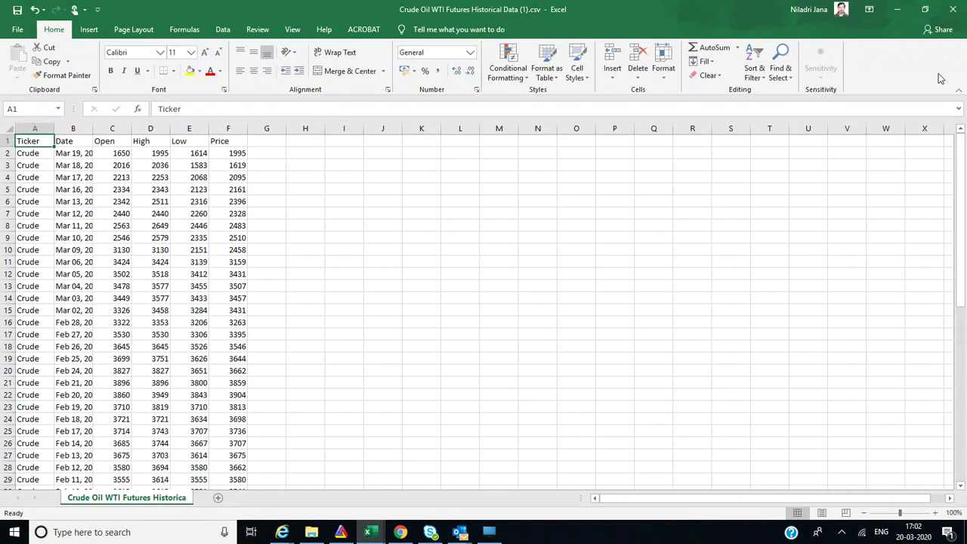
{"action": "left_click", "coordinate": [953, 15]}
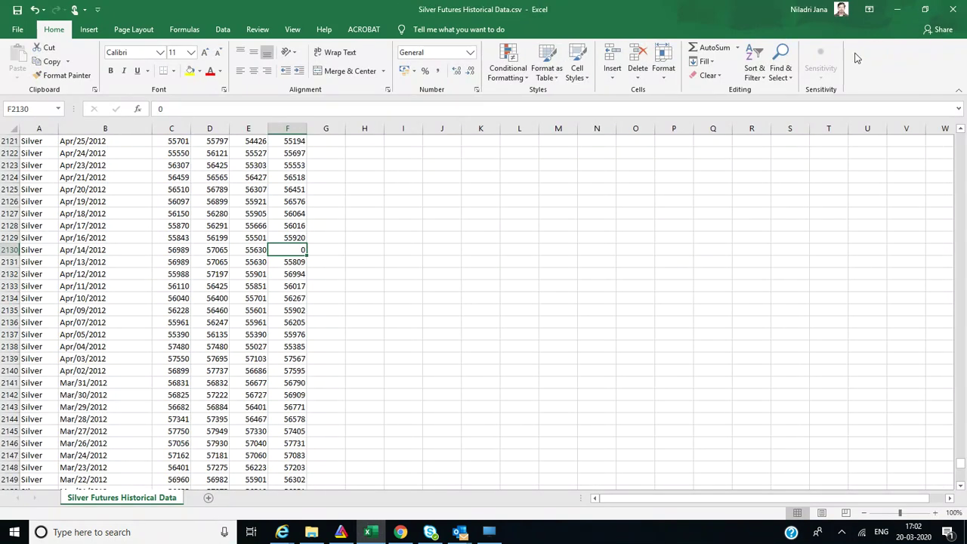
{"action": "left_click", "coordinate": [955, 10]}
{"action": "left_click", "coordinate": [487, 291]}
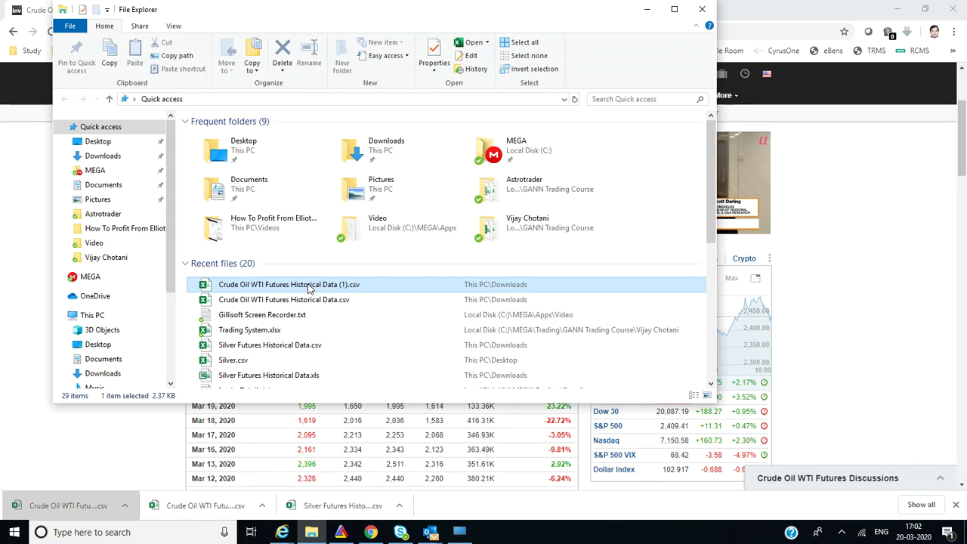
Step: Open Crude Oil WTI Futures Historical Data (1).csv in Notepad++ and replace every comma followed by a space in the dates with a backslash
{"action": "right_click", "coordinate": [307, 286]}
{"action": "left_click", "coordinate": [171, 250]}
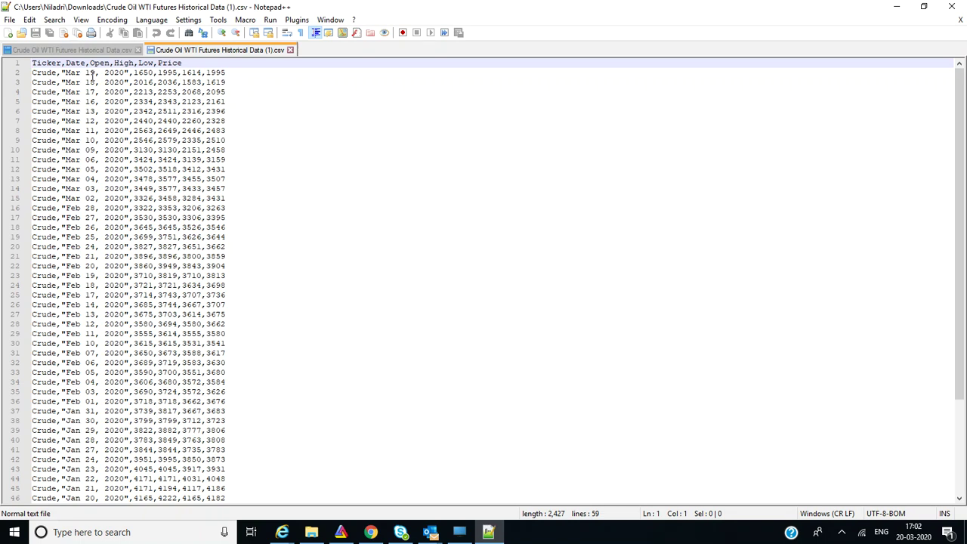
{"action": "left_click_drag", "start_coordinate": [95, 74], "coordinate": [104, 73]}
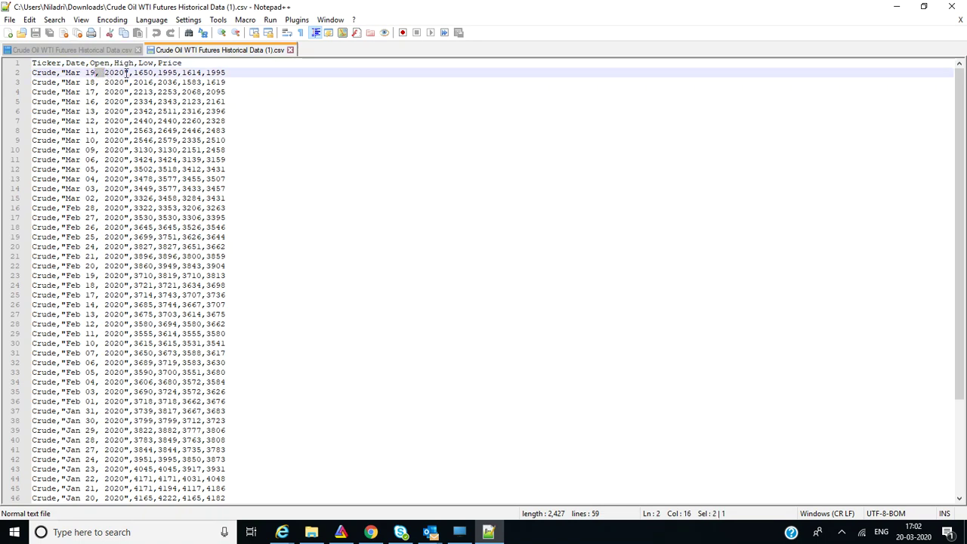
{"action": "left_click", "coordinate": [54, 20]}
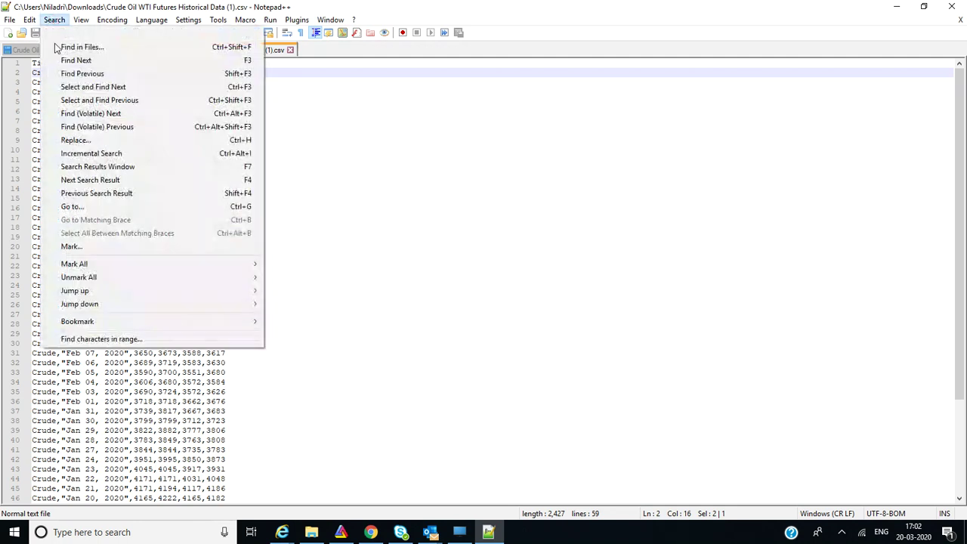
{"action": "left_click", "coordinate": [95, 140]}
{"action": "key", "text": "Tab"}
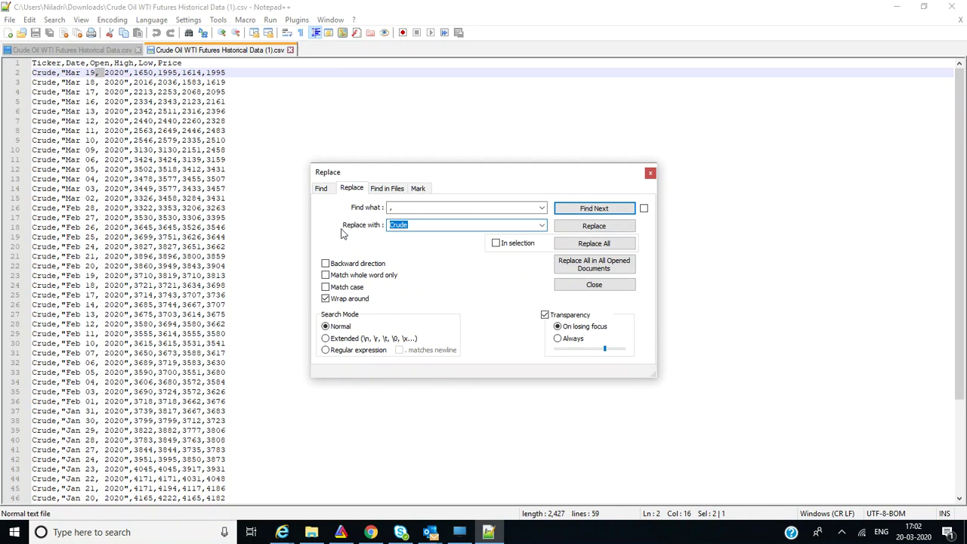
{"action": "type", "text": "\\"}
{"action": "left_click", "coordinate": [604, 244]}
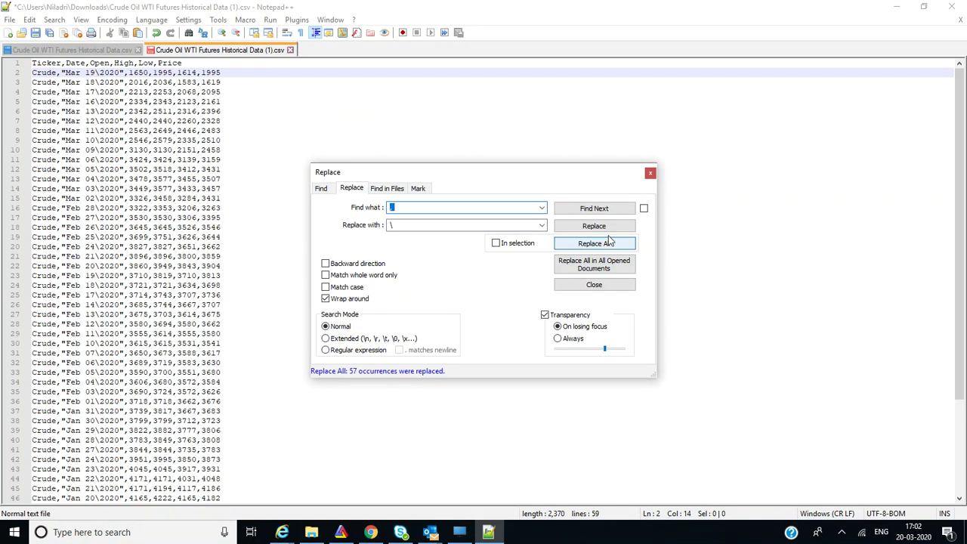
{"action": "left_click", "coordinate": [650, 174]}
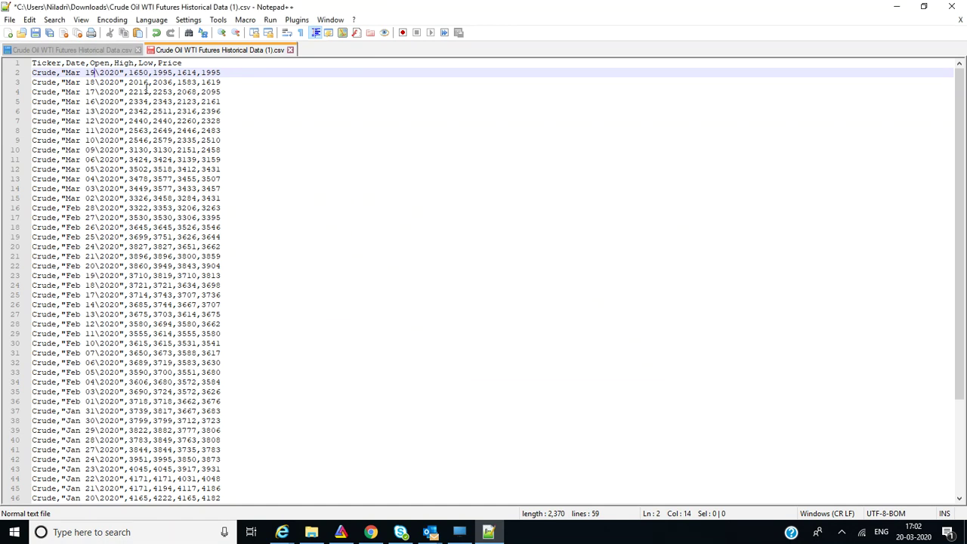
Step: Replace every space between month and day in the dates with a backslash, and save the CSV file
{"action": "left_click_drag", "start_coordinate": [85, 71], "coordinate": [82, 71]}
{"action": "left_click", "coordinate": [54, 21]}
{"action": "left_click", "coordinate": [75, 140]}
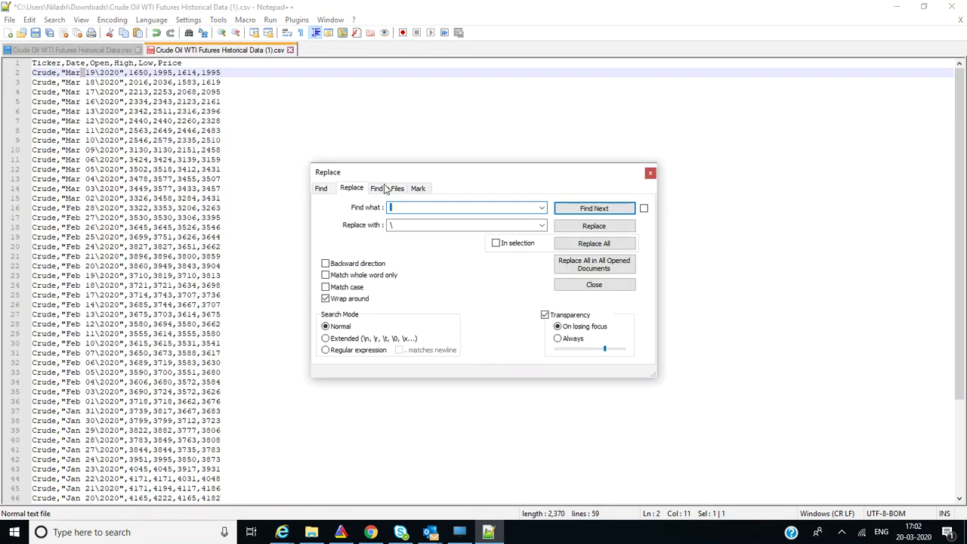
{"action": "left_click", "coordinate": [607, 244]}
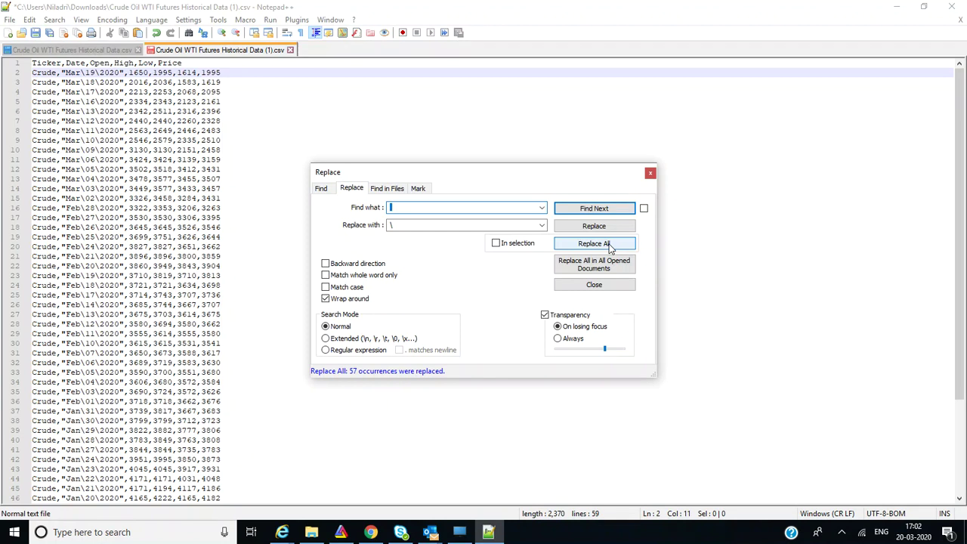
{"action": "left_click", "coordinate": [651, 174]}
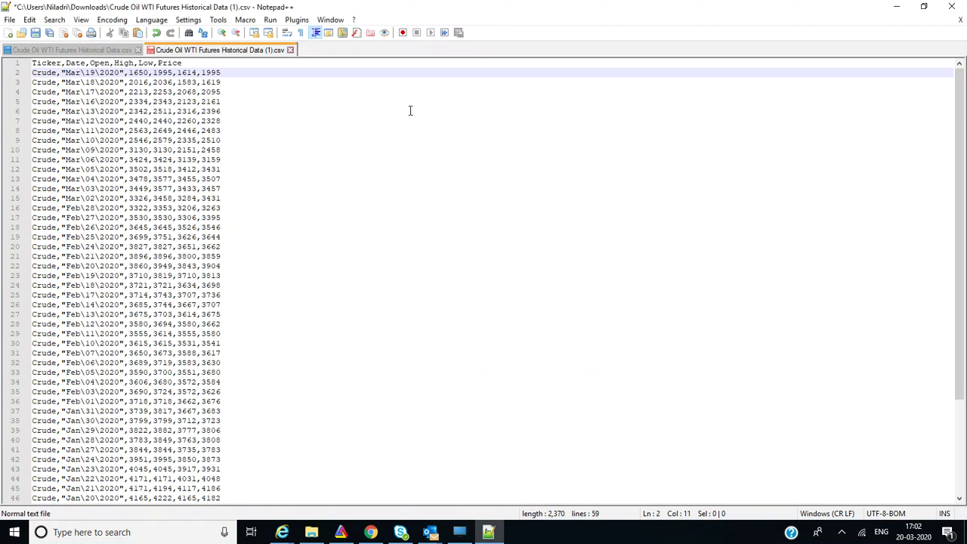
{"action": "left_click", "coordinate": [36, 33]}
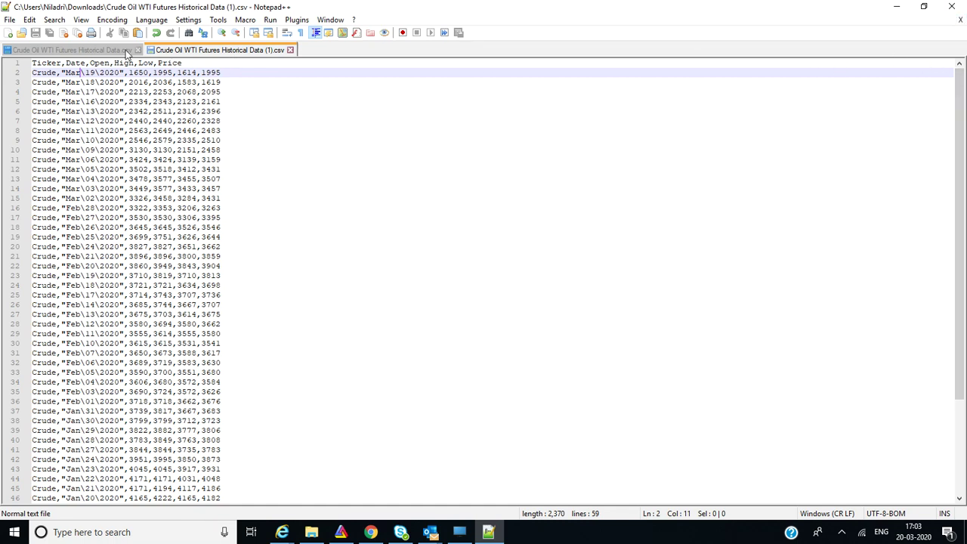
Step: Replace every backslash in the dates of Crude Oil WTI Futures Historical Data (1).csv with a forward slash, matching the earlier file, and save it
{"action": "left_click", "coordinate": [114, 50]}
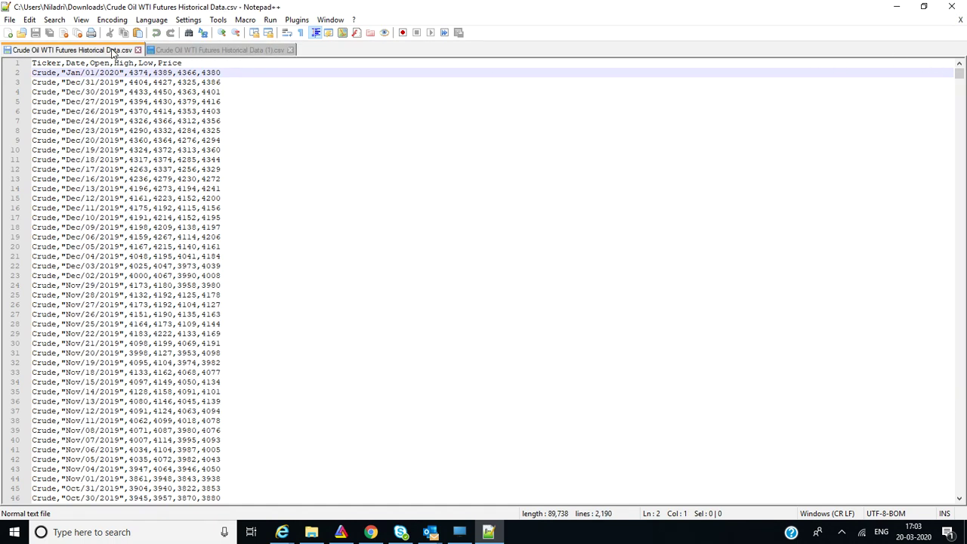
{"action": "left_click", "coordinate": [170, 50]}
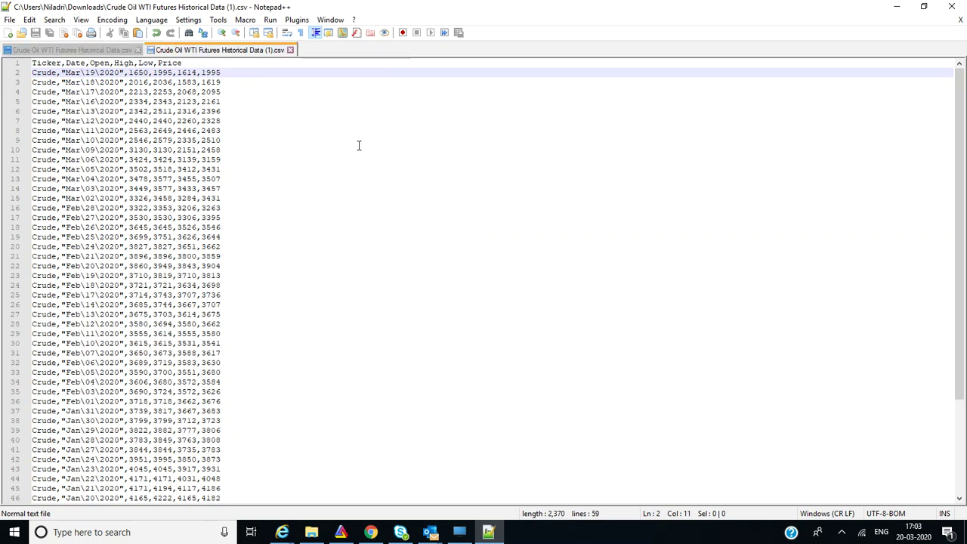
{"action": "left_click", "coordinate": [57, 22]}
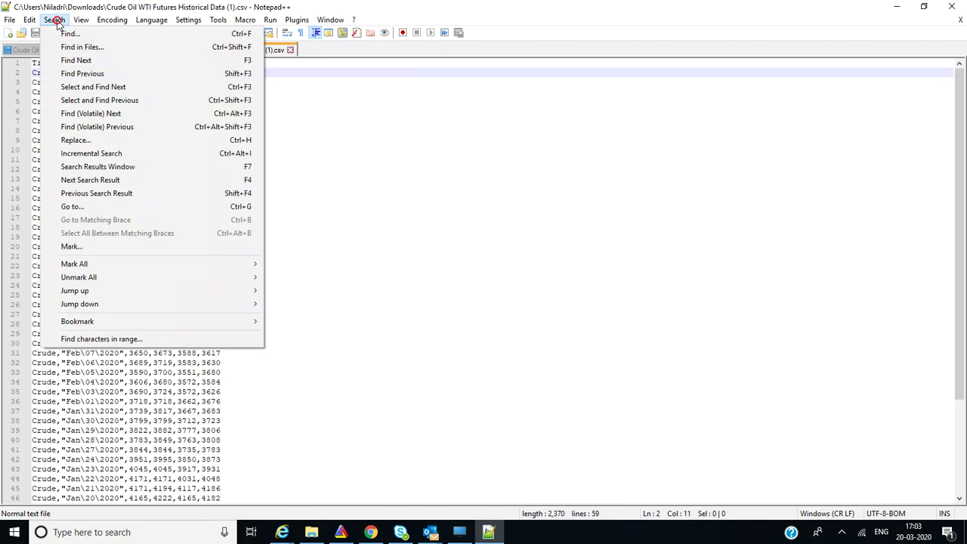
{"action": "left_click", "coordinate": [149, 142]}
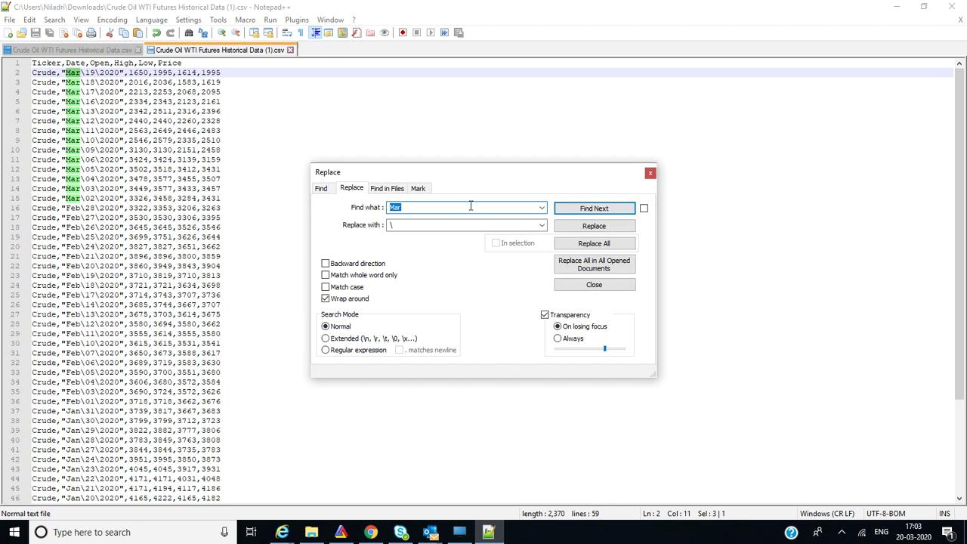
{"action": "type", "text": "\\"}
{"action": "double_click", "coordinate": [445, 224]}
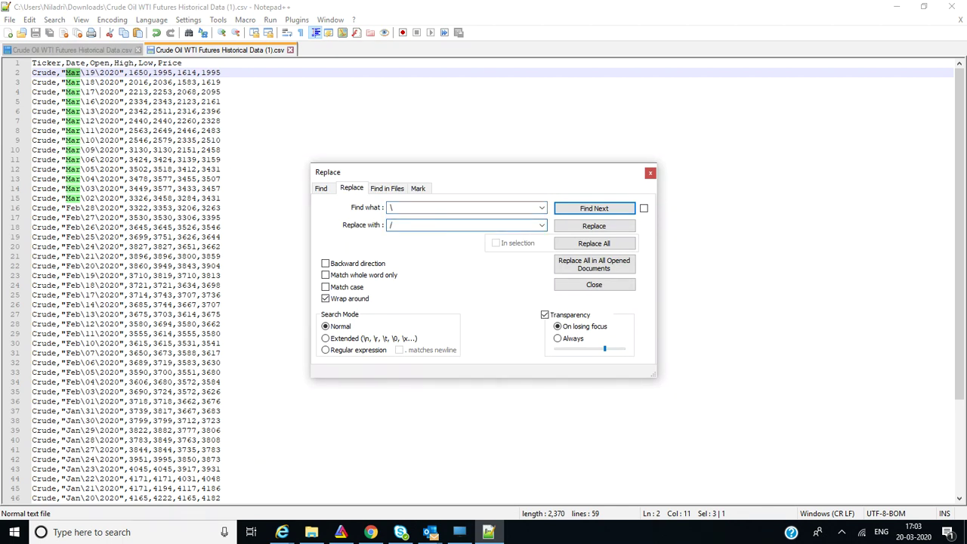
{"action": "left_click", "coordinate": [608, 243]}
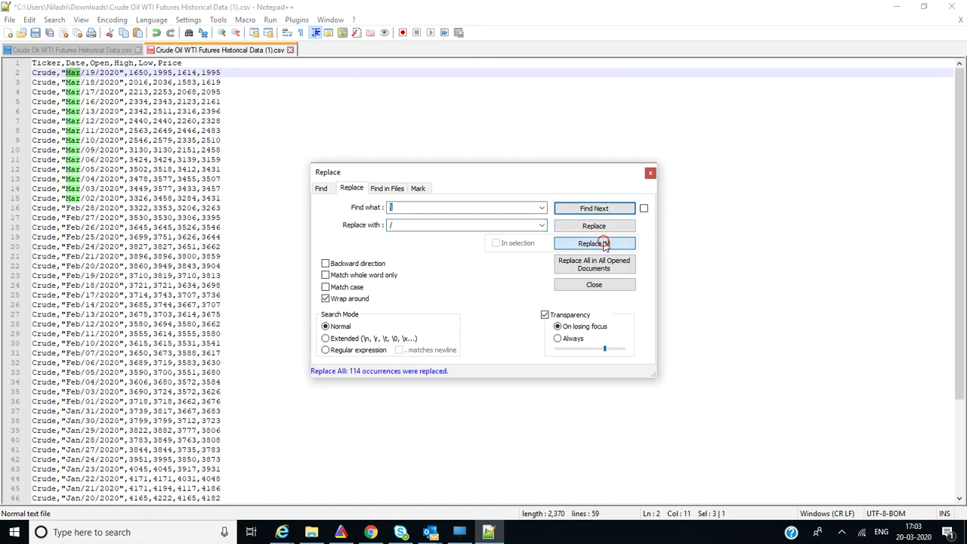
{"action": "left_click", "coordinate": [649, 173]}
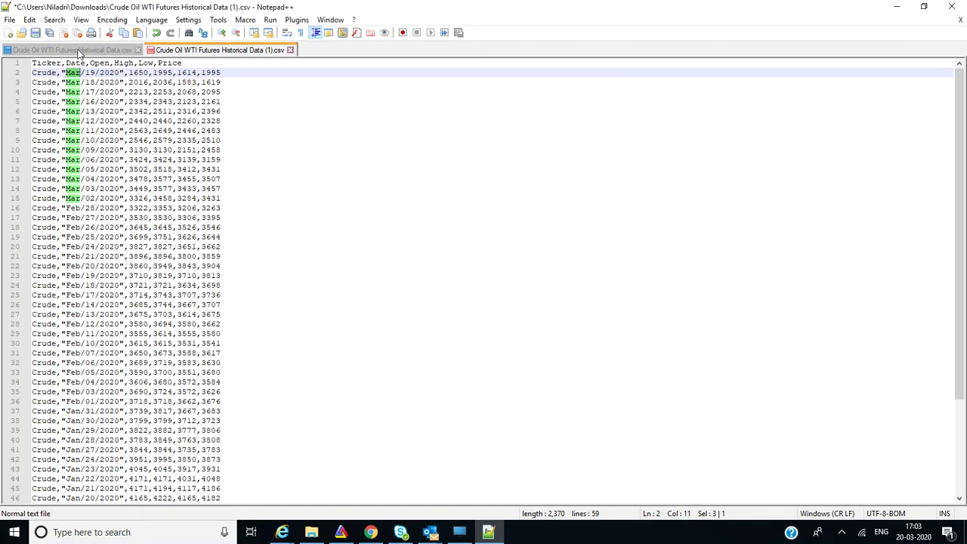
{"action": "left_click", "coordinate": [36, 33]}
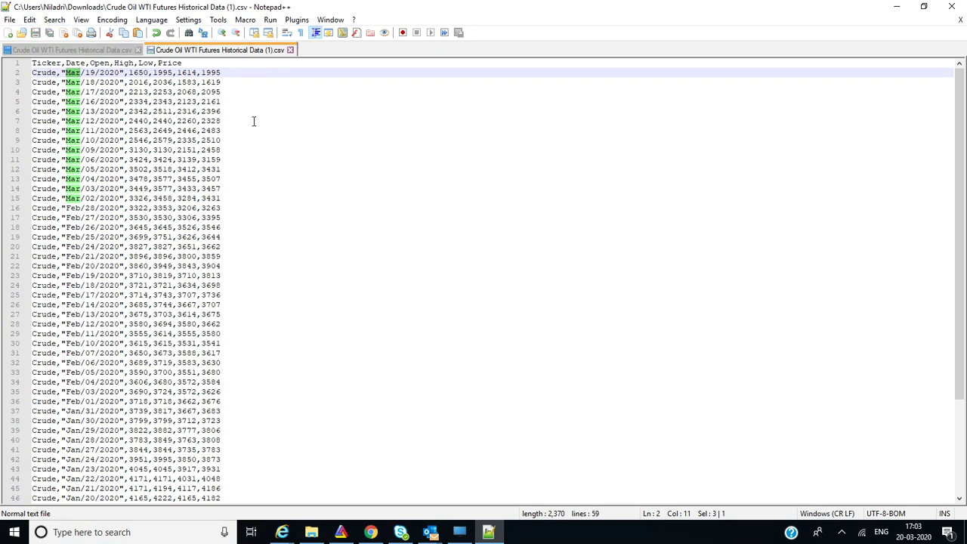
{"action": "left_click", "coordinate": [423, 166]}
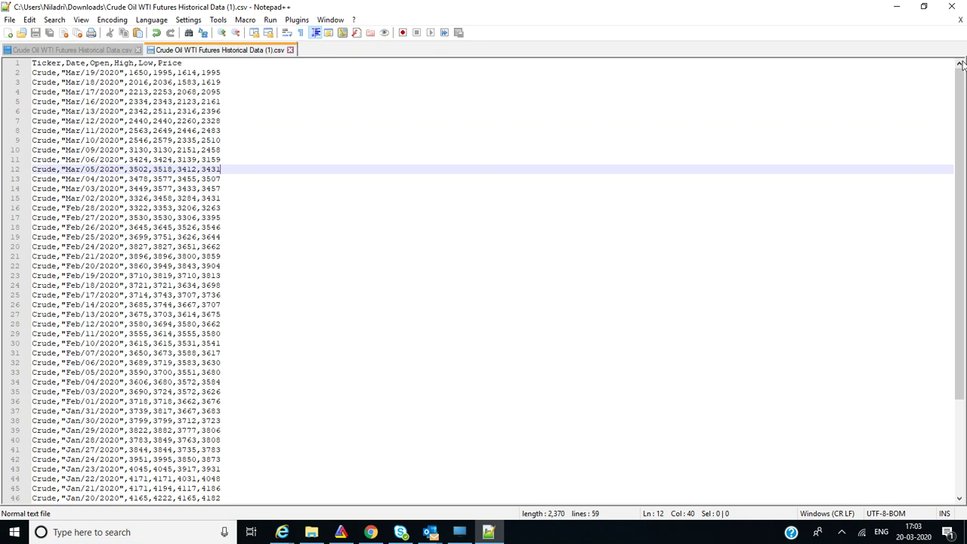
Step: Close both CSV files and Notepad++, and switch to AmiBroker's weekly Crude chart
{"action": "left_click", "coordinate": [960, 19]}
{"action": "left_click", "coordinate": [960, 19]}
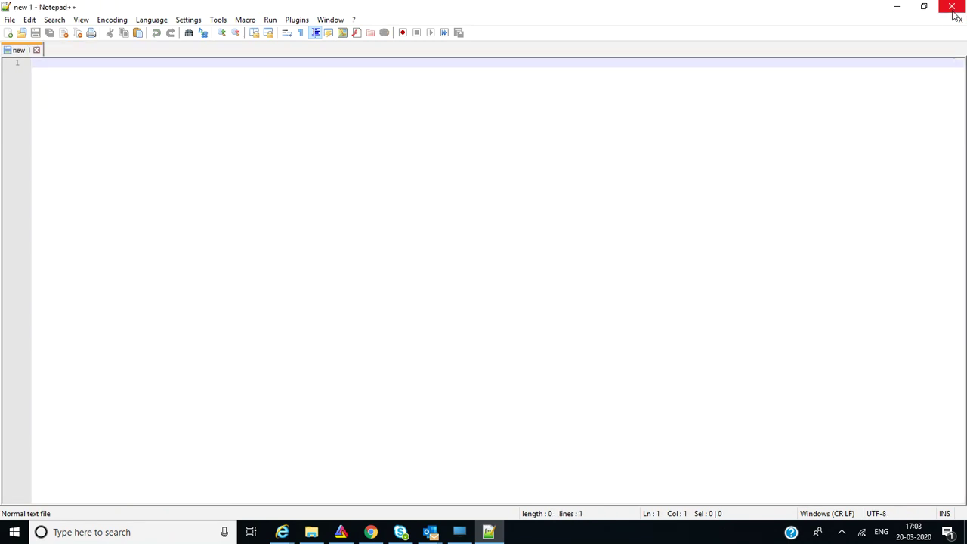
{"action": "left_click", "coordinate": [952, 10]}
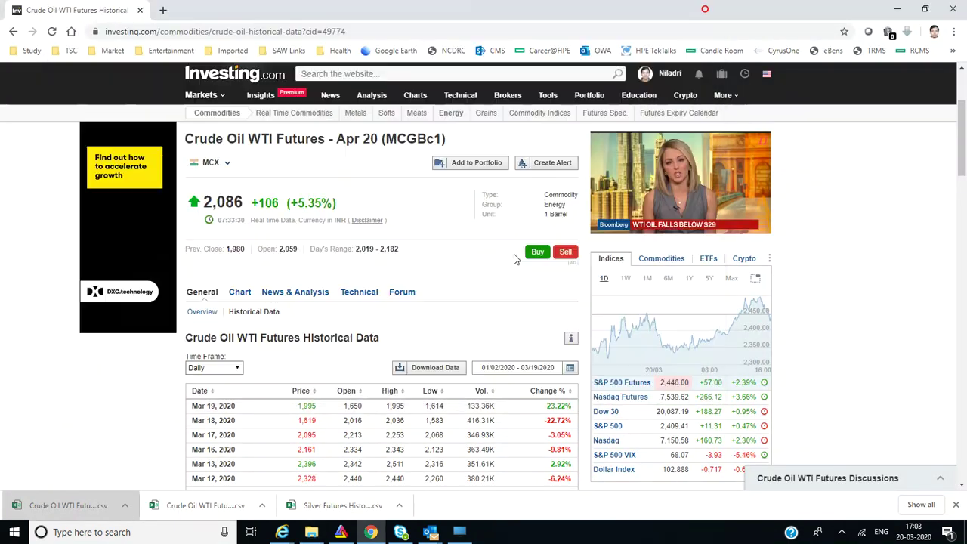
{"action": "left_click", "coordinate": [341, 532]}
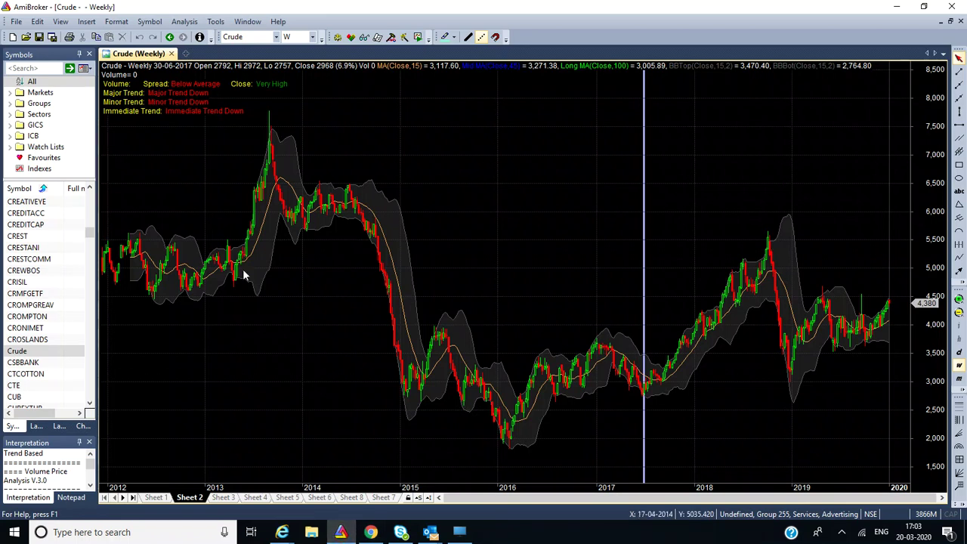
{"action": "left_click", "coordinate": [787, 338]}
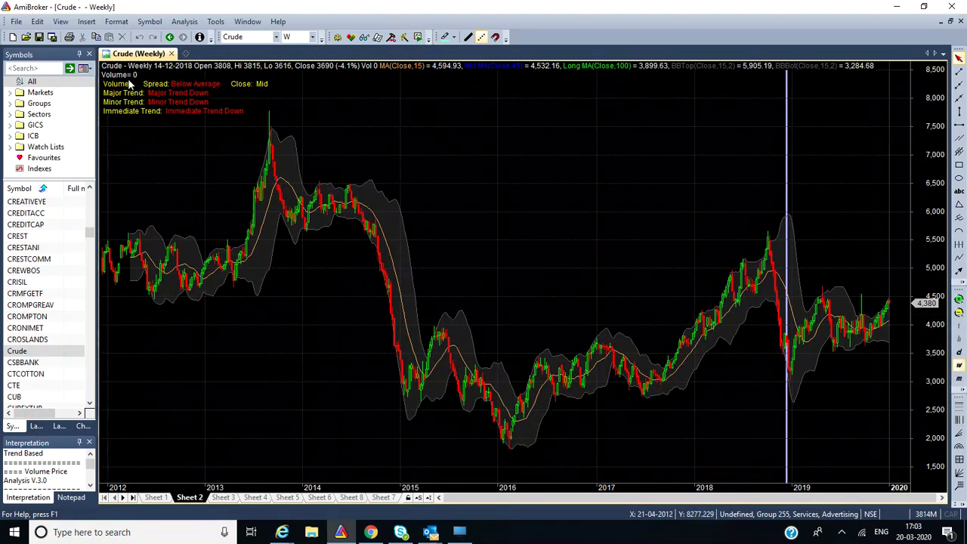
Step: Start the Import Wizard and choose Crude Oil WTI Futures Historical Data (1).csv from Downloads as the source file
{"action": "left_click", "coordinate": [17, 22]}
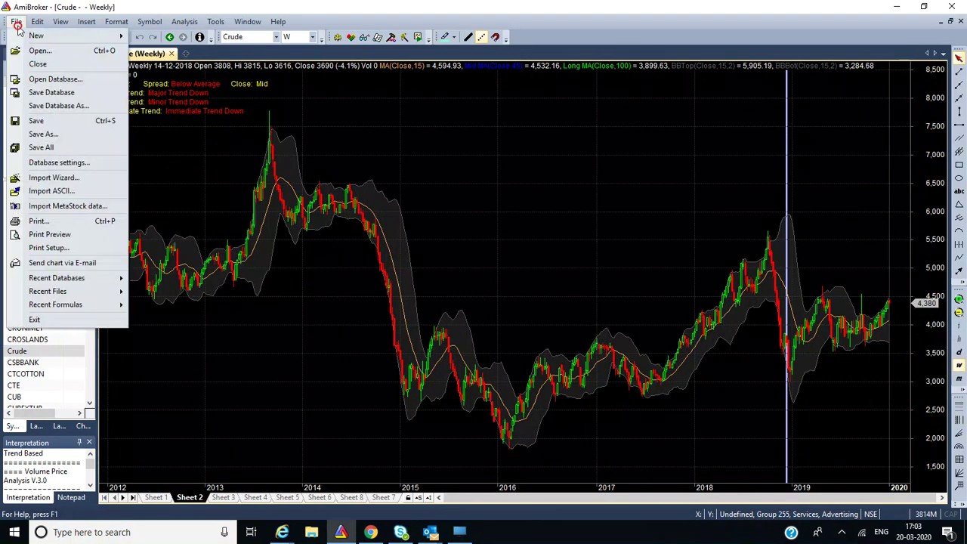
{"action": "left_click", "coordinate": [84, 178]}
{"action": "left_click", "coordinate": [515, 221]}
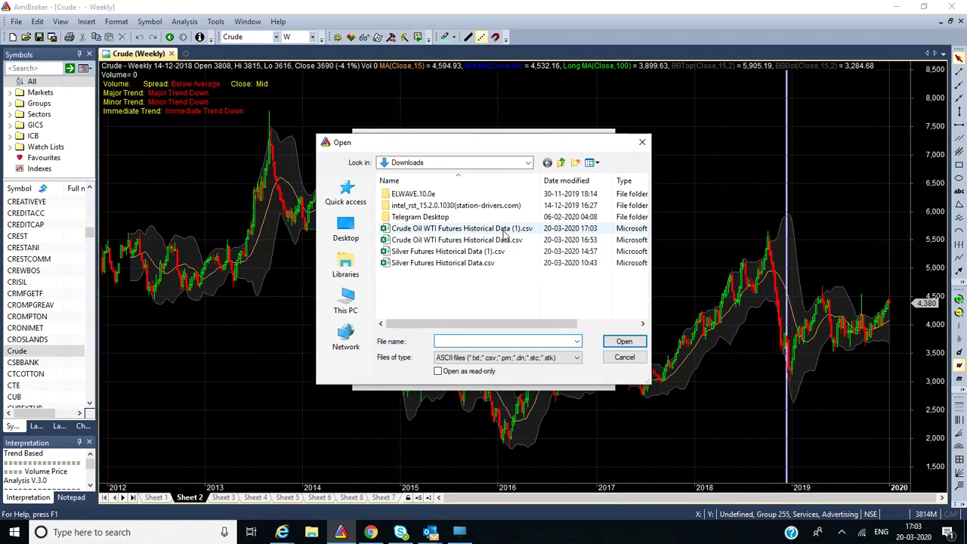
{"action": "double_click", "coordinate": [503, 228]}
{"action": "left_click", "coordinate": [488, 376]}
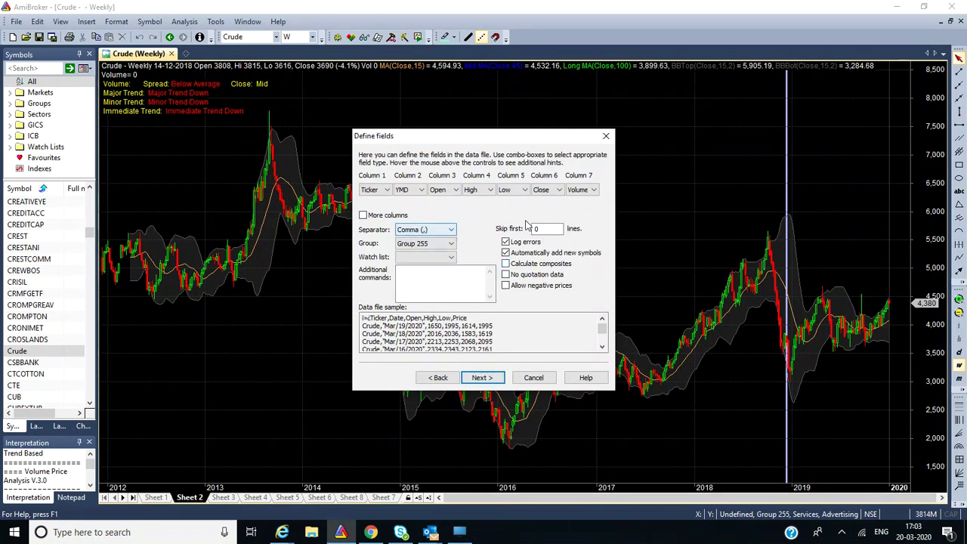
Step: Define the import to skip the first 1 line, read column 2 as MDY and skip column 7, and finish importing
{"action": "left_click_drag", "start_coordinate": [549, 226], "coordinate": [513, 228]}
{"action": "type", "text": "1"}
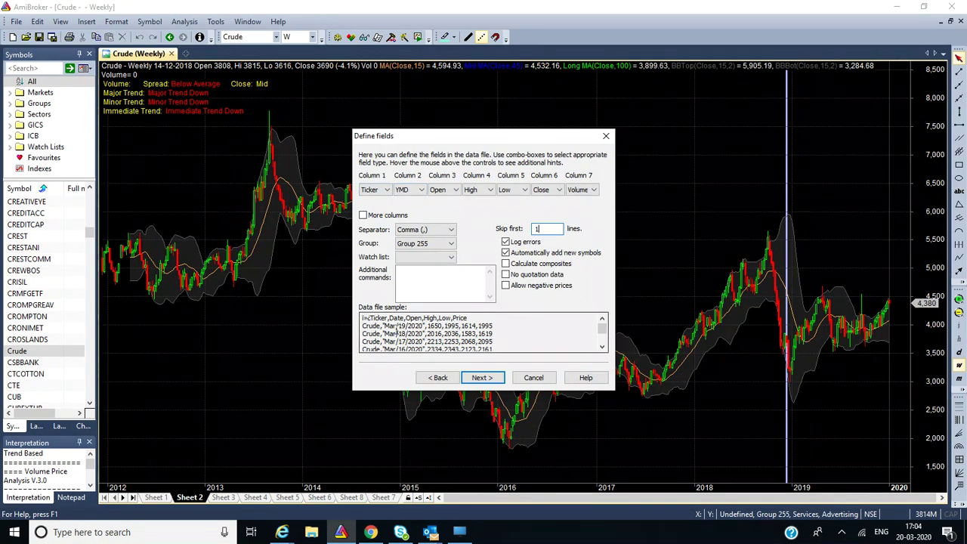
{"action": "left_click", "coordinate": [423, 193]}
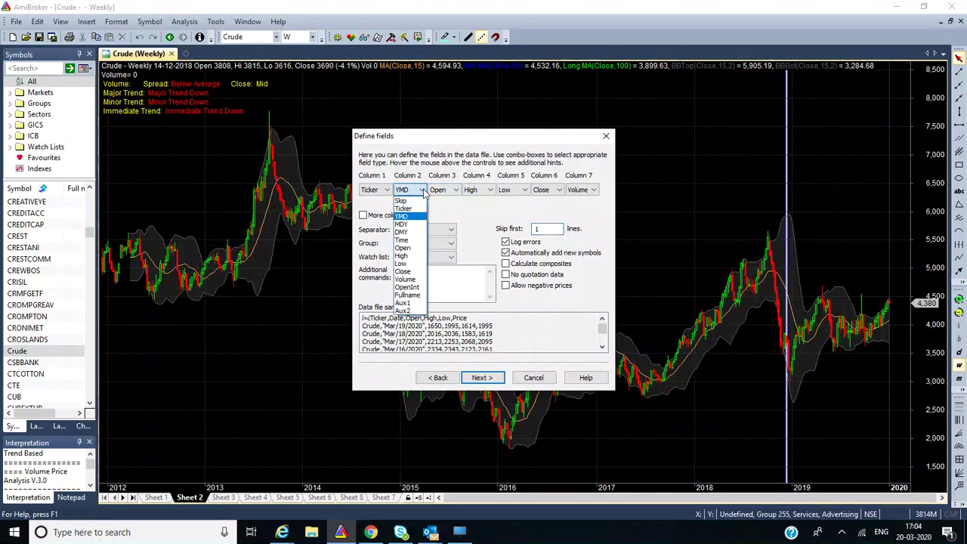
{"action": "left_click", "coordinate": [414, 229]}
{"action": "left_click", "coordinate": [580, 190]}
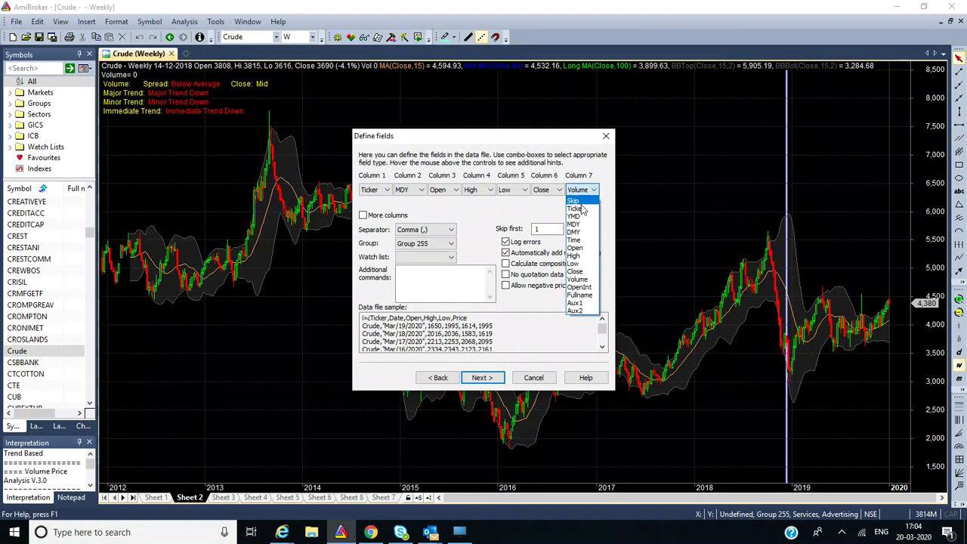
{"action": "left_click", "coordinate": [577, 201]}
{"action": "left_click", "coordinate": [492, 382]}
{"action": "left_click", "coordinate": [490, 379]}
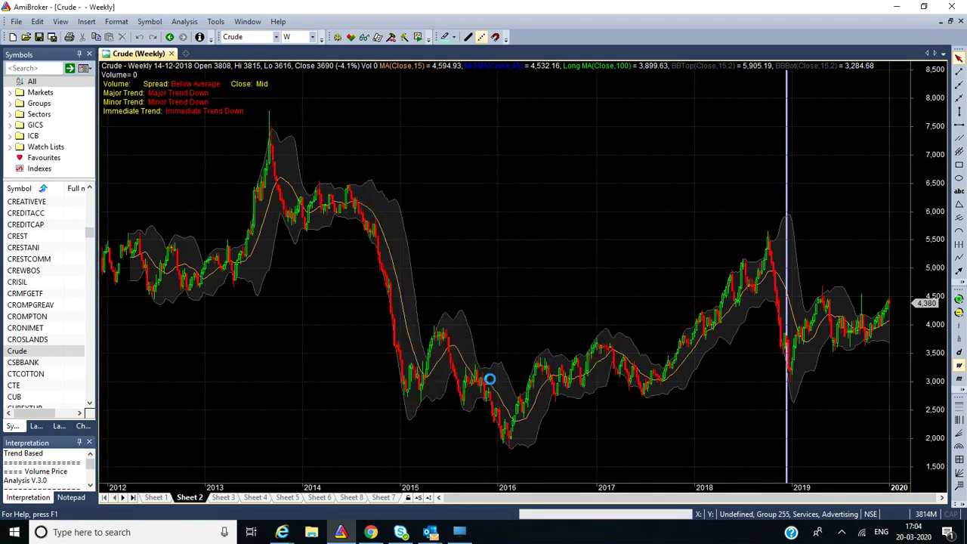
Step: Examine the most recent weekly bars on the Crude chart to check the imported prices
{"action": "left_click", "coordinate": [858, 193]}
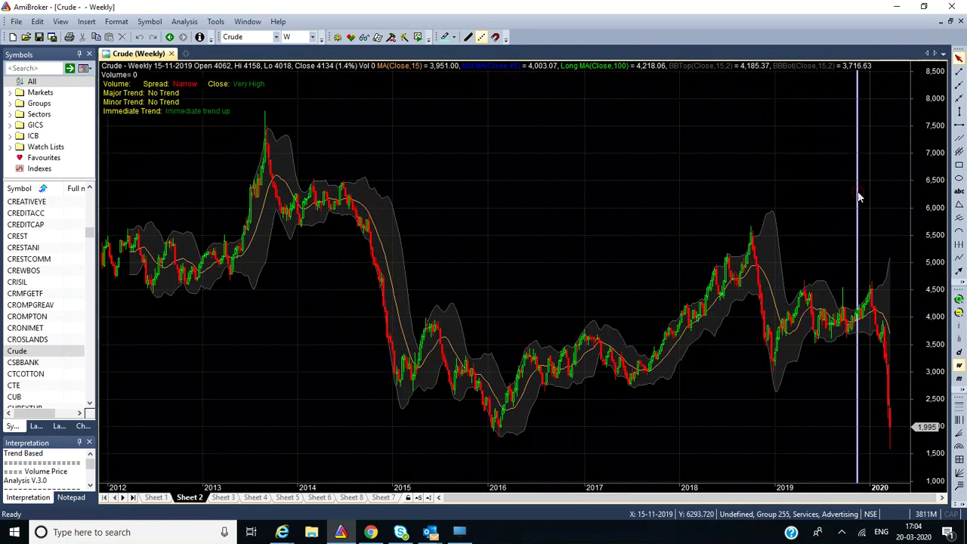
{"action": "left_click", "coordinate": [887, 299]}
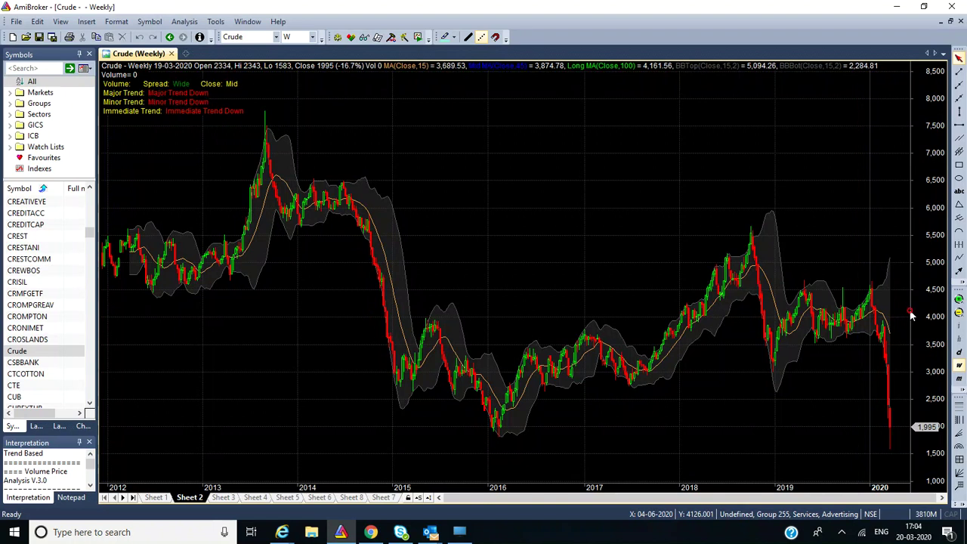
{"action": "mouse_move", "coordinate": [781, 258]}
{"action": "mouse_move", "coordinate": [899, 204]}
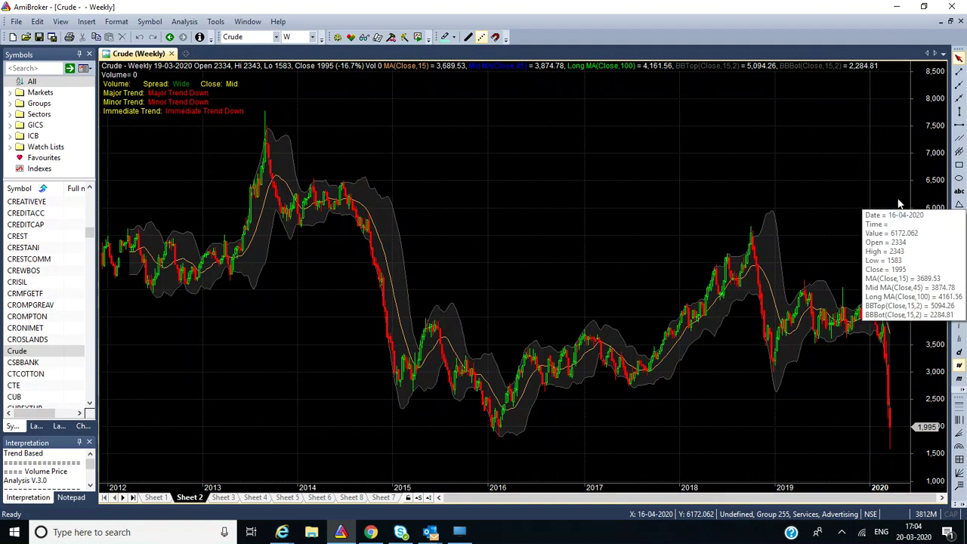
{"action": "left_click", "coordinate": [841, 532]}
{"action": "left_click", "coordinate": [841, 532]}
{"action": "left_click", "coordinate": [842, 532]}
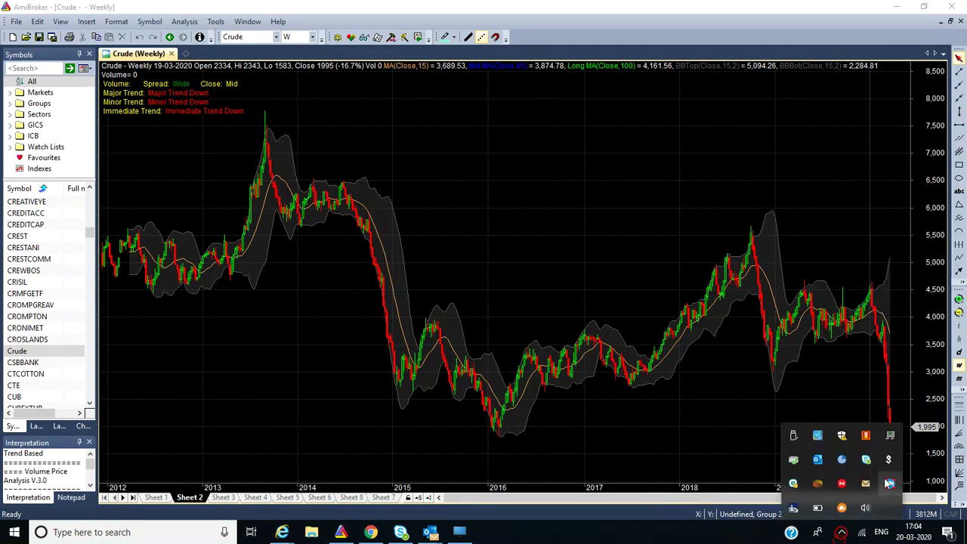